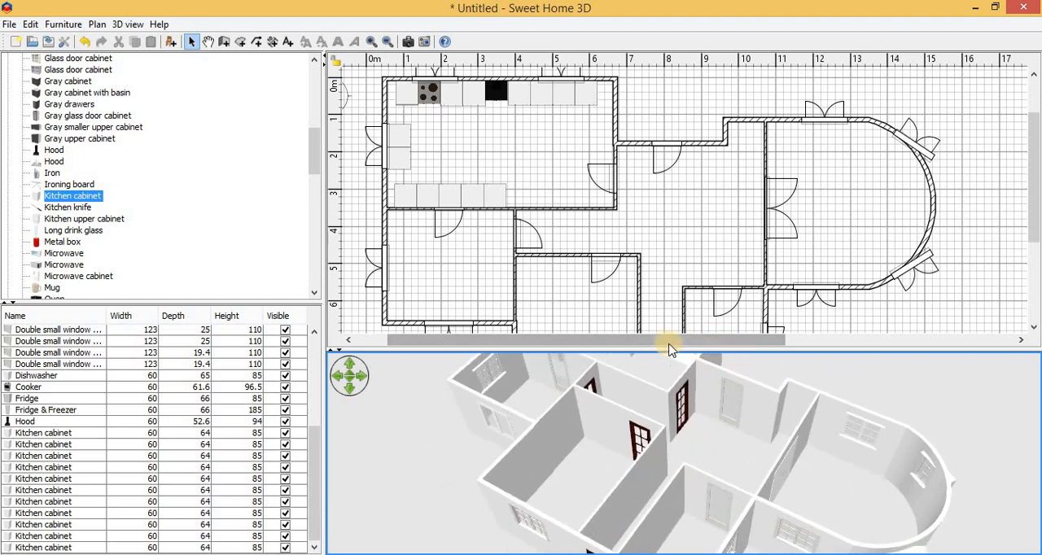
Step: Enlarge the 3D view and inspect the whole house from different angles and heights
{"action": "left_click_drag", "start_coordinate": [637, 349], "coordinate": [623, 114]}
{"action": "left_click_drag", "start_coordinate": [640, 415], "coordinate": [675, 244]}
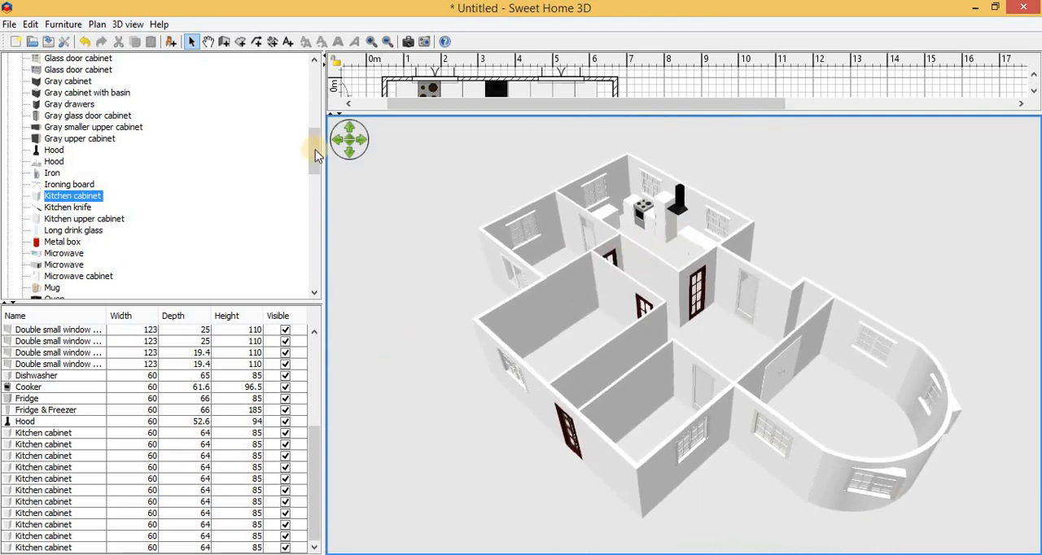
{"action": "left_click", "coordinate": [348, 139]}
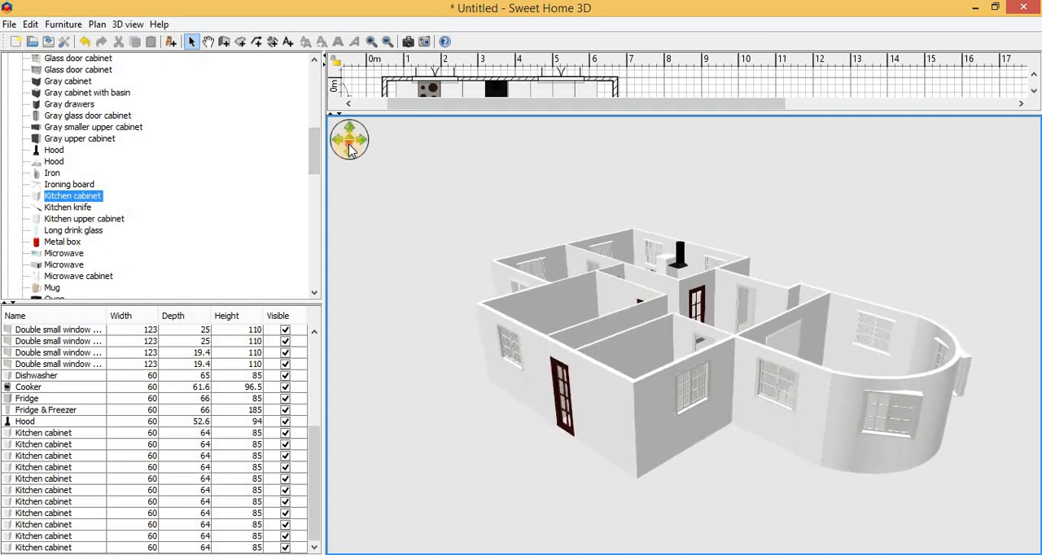
{"action": "left_click", "coordinate": [349, 143]}
{"action": "left_click", "coordinate": [363, 141]}
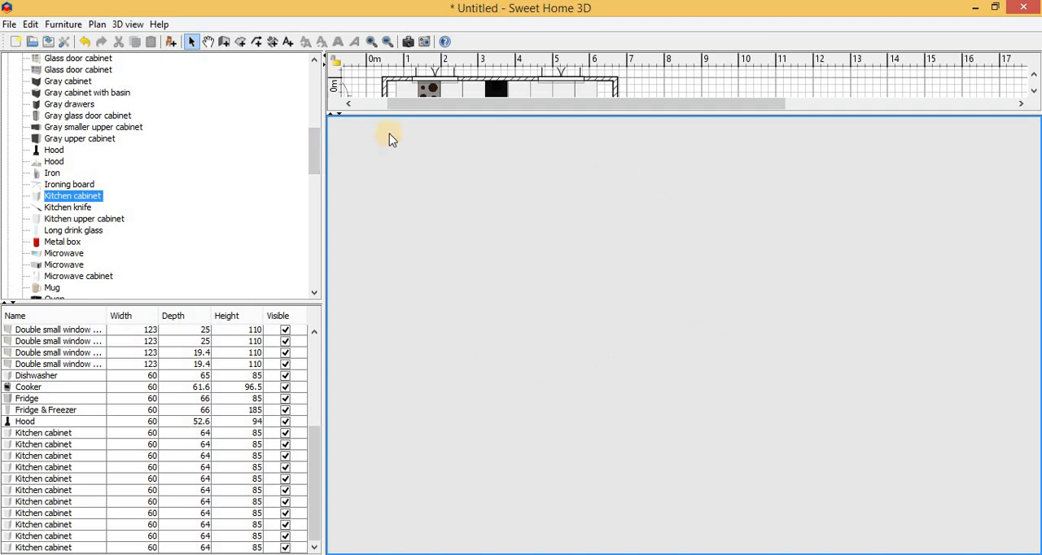
Step: Enlarge the plan, try zooming in and out, pan it to show the kitchen and compass, and rebalance the plan and 3D areas
{"action": "left_click", "coordinate": [371, 42]}
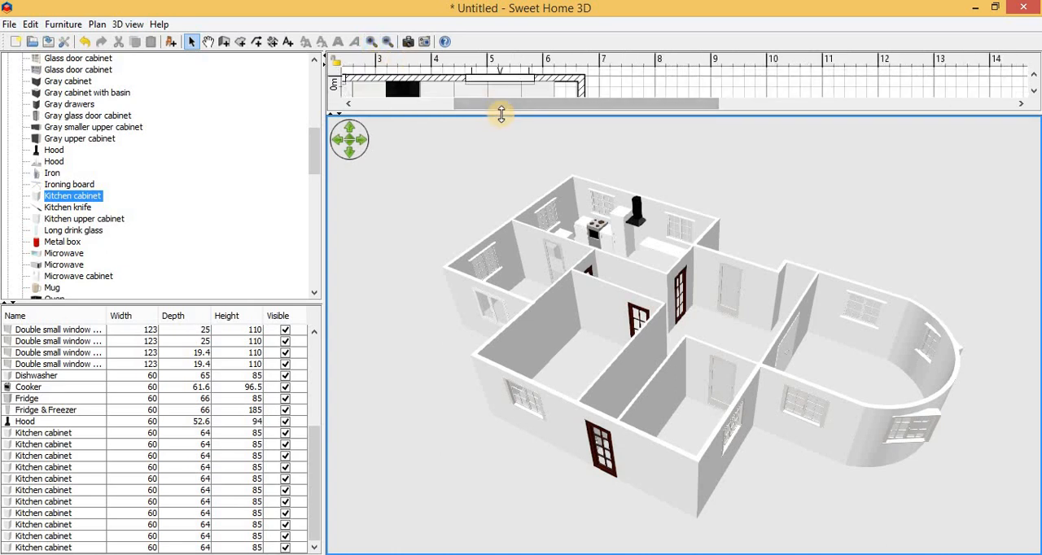
{"action": "left_click_drag", "start_coordinate": [498, 116], "coordinate": [510, 477]}
{"action": "left_click", "coordinate": [523, 170]}
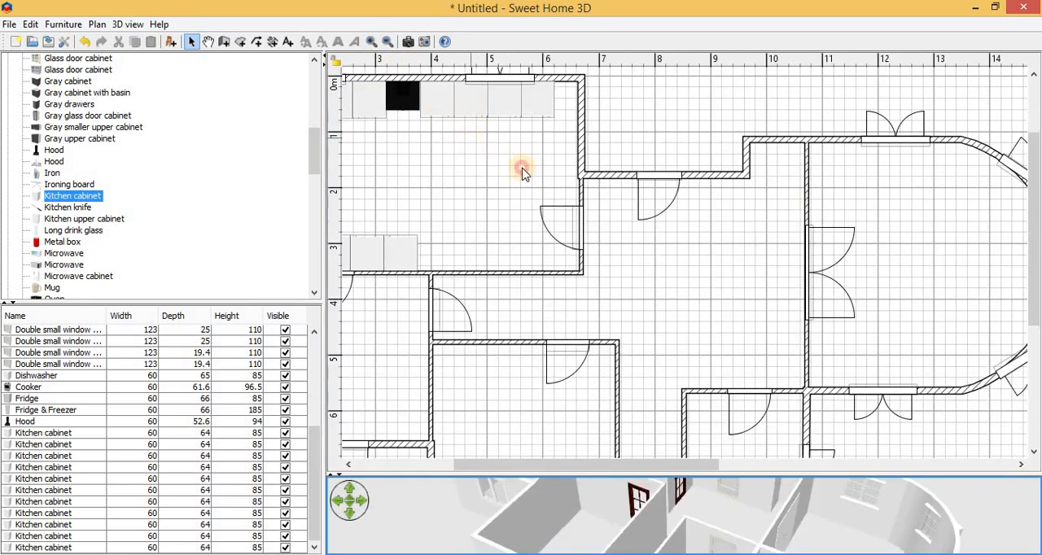
{"action": "left_click", "coordinate": [370, 41]}
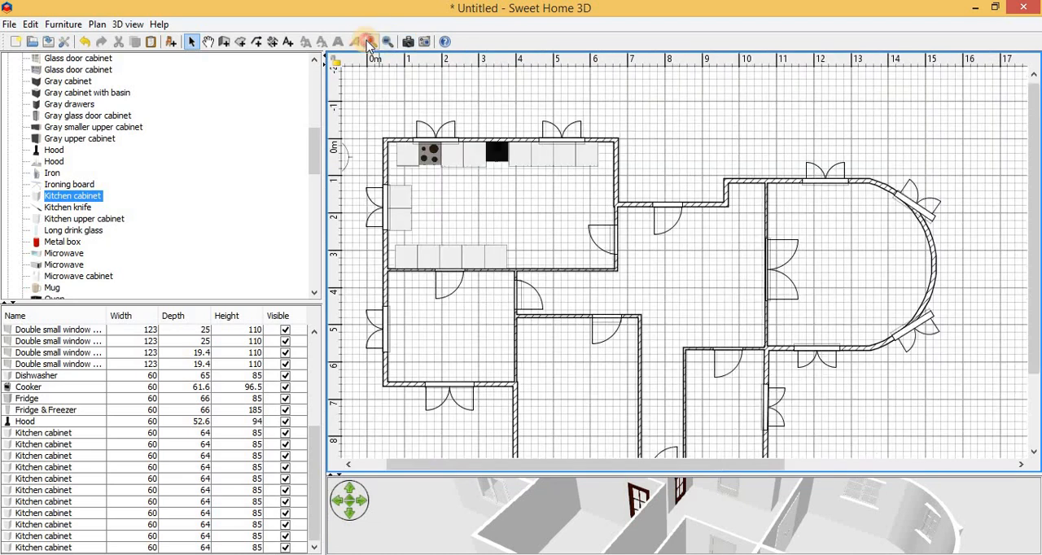
{"action": "left_click", "coordinate": [387, 41]}
{"action": "left_click", "coordinate": [371, 42]}
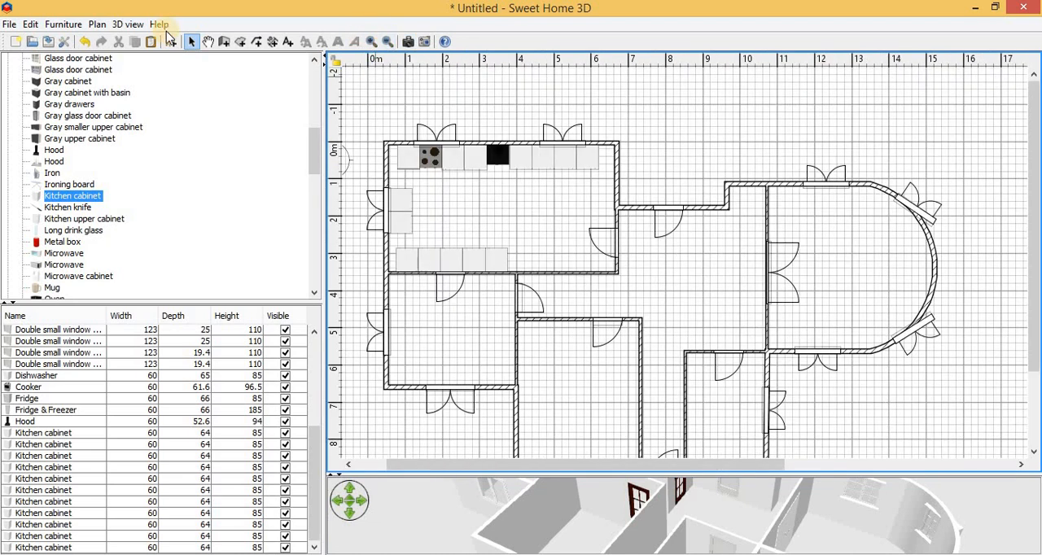
{"action": "left_click", "coordinate": [208, 42]}
{"action": "left_click_drag", "start_coordinate": [486, 273], "coordinate": [537, 276]}
{"action": "left_click_drag", "start_coordinate": [644, 476], "coordinate": [623, 320]}
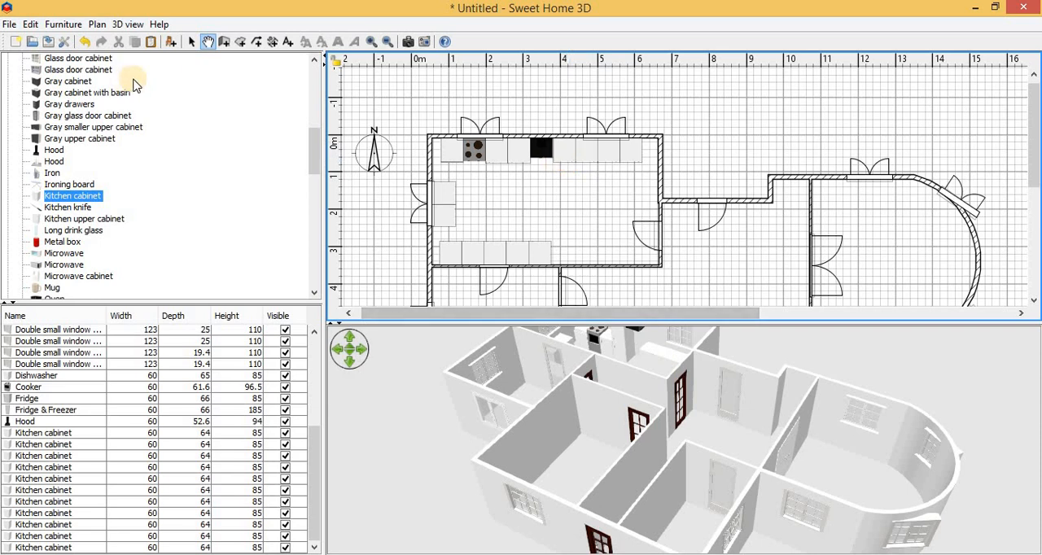
Step: Paste another kitchen cabinet and place it on the free kitchen floor near the southern cabinet row
{"action": "left_click", "coordinate": [191, 41]}
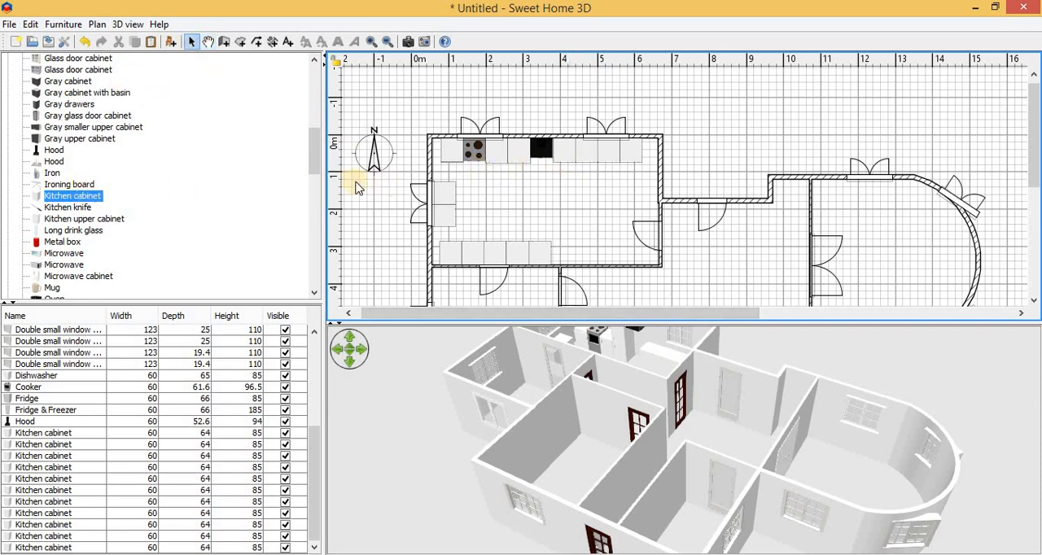
{"action": "left_click", "coordinate": [572, 161]}
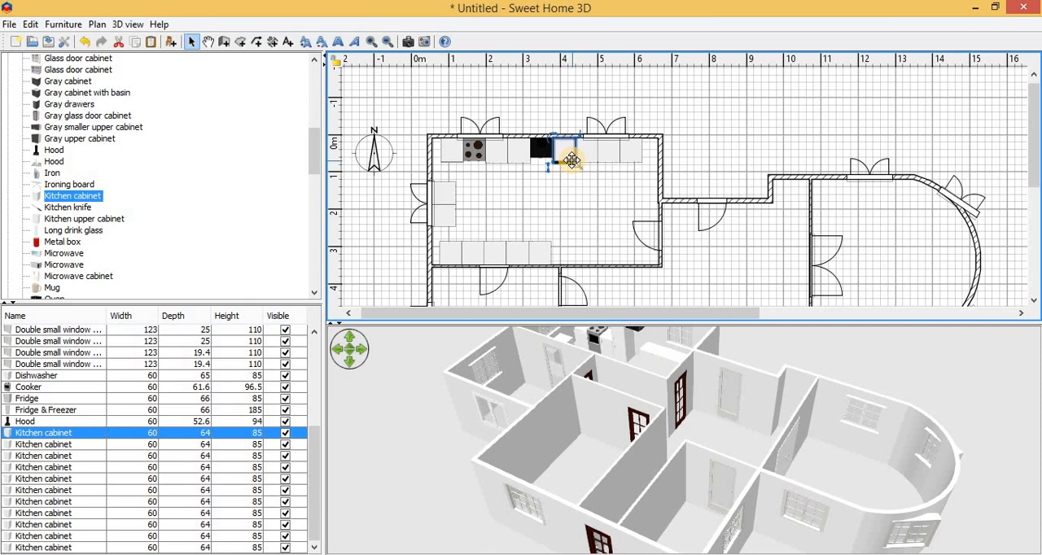
{"action": "left_click", "coordinate": [583, 214]}
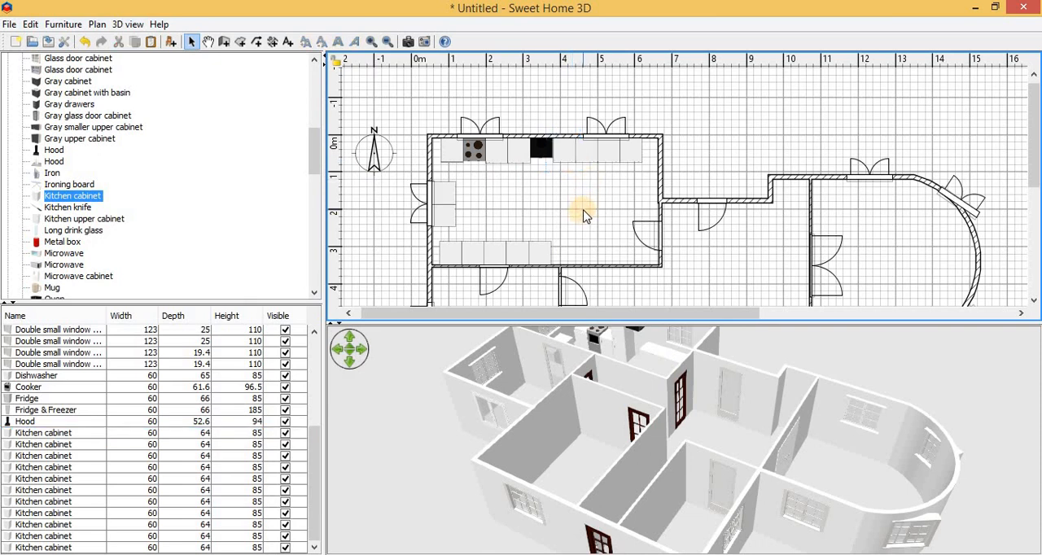
{"action": "key", "text": "ctrl+v"}
{"action": "left_click_drag", "start_coordinate": [565, 148], "coordinate": [583, 230]}
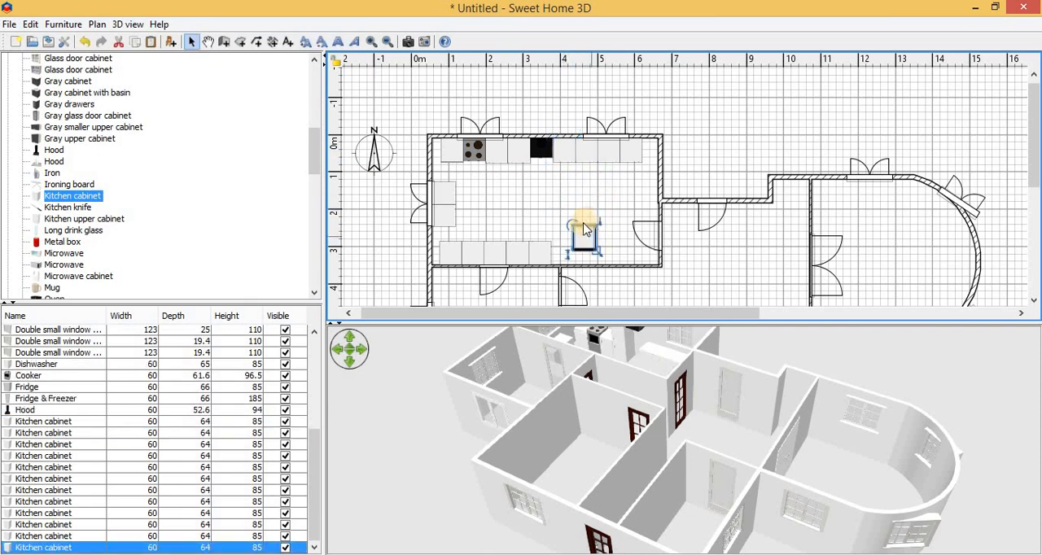
{"action": "scroll", "coordinate": [227, 199], "scroll_direction": "up", "scroll_amount": 1}
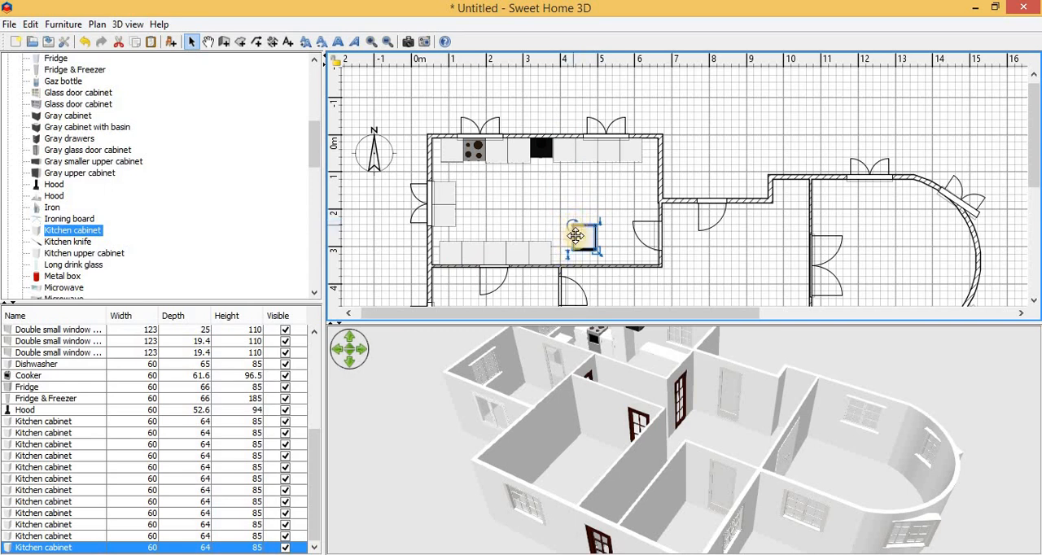
Step: Rotate the pasted cabinet to 180° and set it against the south wall at the east end of the cabinet row
{"action": "left_click_drag", "start_coordinate": [627, 360], "coordinate": [733, 440]}
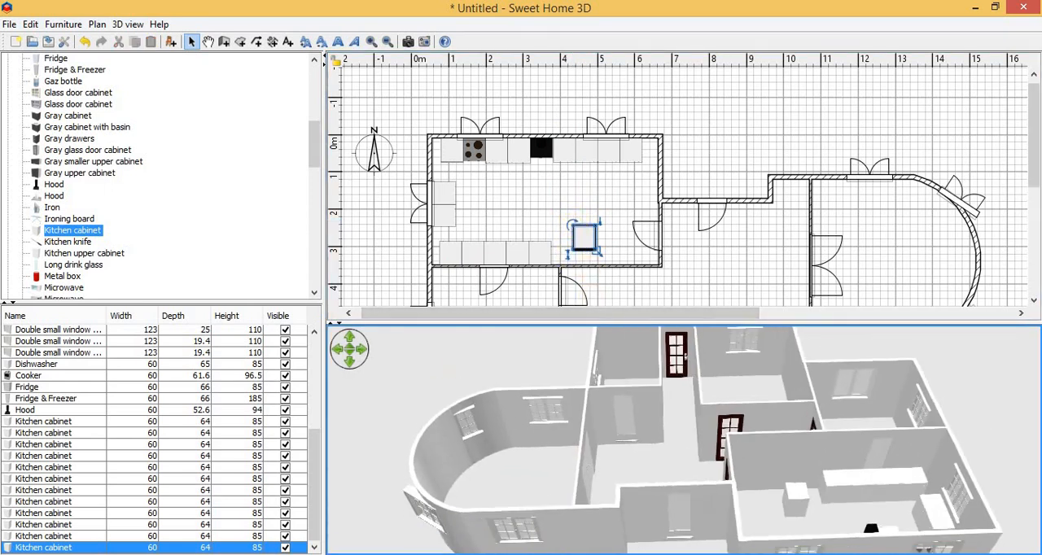
{"action": "left_click_drag", "start_coordinate": [792, 508], "coordinate": [797, 516]}
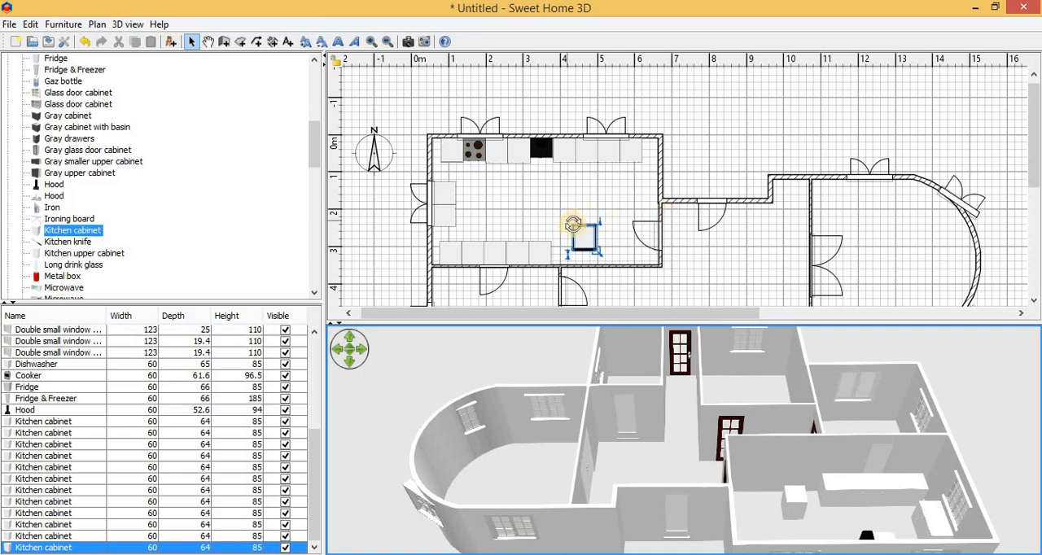
{"action": "left_click_drag", "start_coordinate": [572, 226], "coordinate": [569, 259]}
{"action": "left_click", "coordinate": [670, 126]}
{"action": "left_click_drag", "start_coordinate": [818, 439], "coordinate": [574, 342]}
Step: Apply the Floor - Wooden floor texture to the newly placed kitchen cabinet
{"action": "left_click", "coordinate": [563, 252]}
{"action": "double_click", "coordinate": [564, 253]}
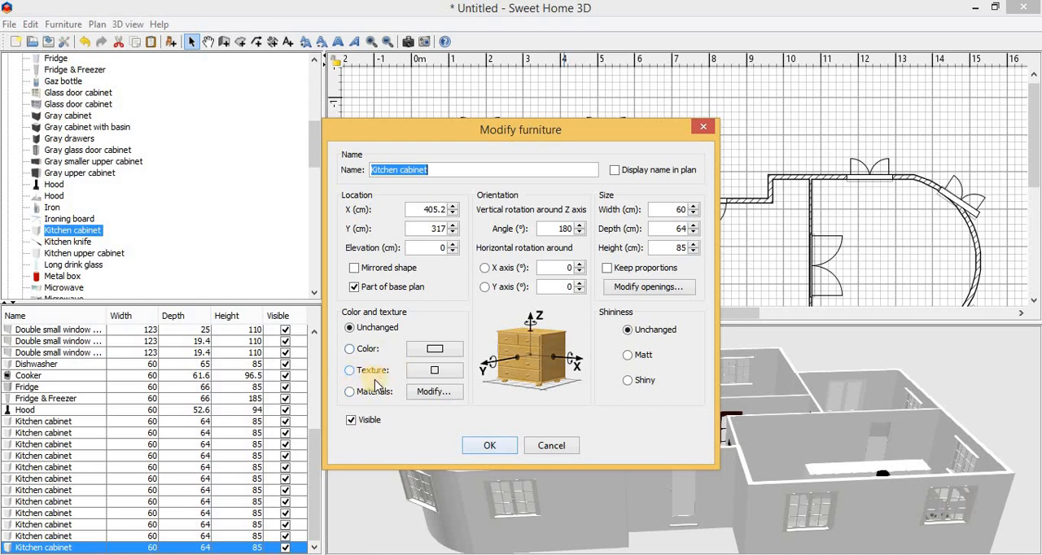
{"action": "left_click", "coordinate": [375, 371]}
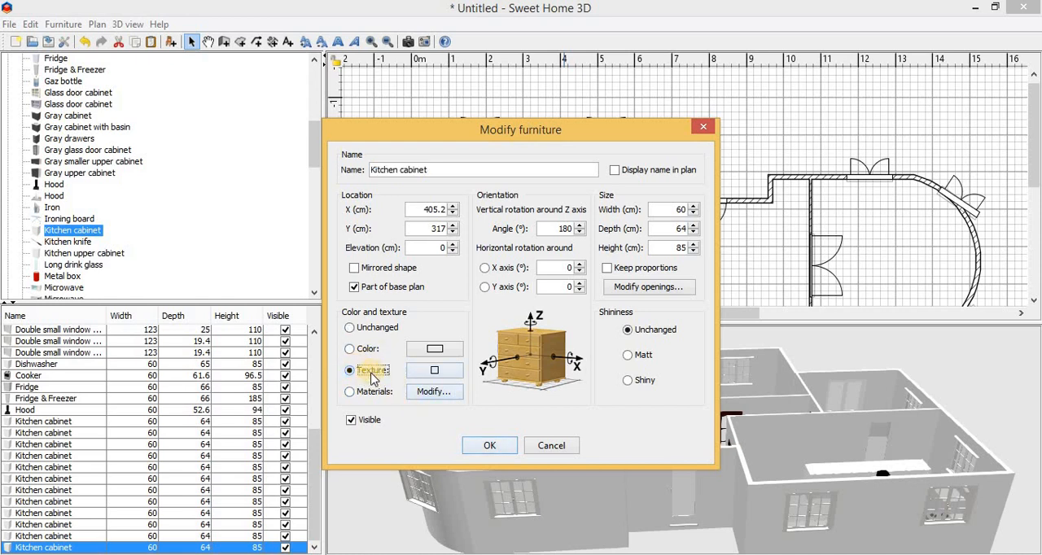
{"action": "left_click", "coordinate": [436, 373]}
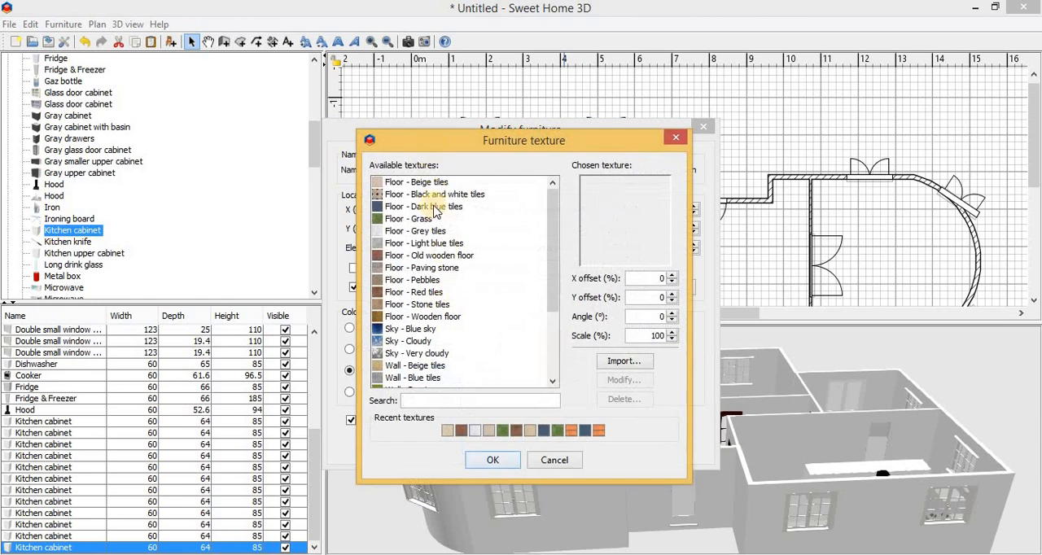
{"action": "left_click_drag", "start_coordinate": [550, 225], "coordinate": [551, 301]}
{"action": "left_click", "coordinate": [548, 238]}
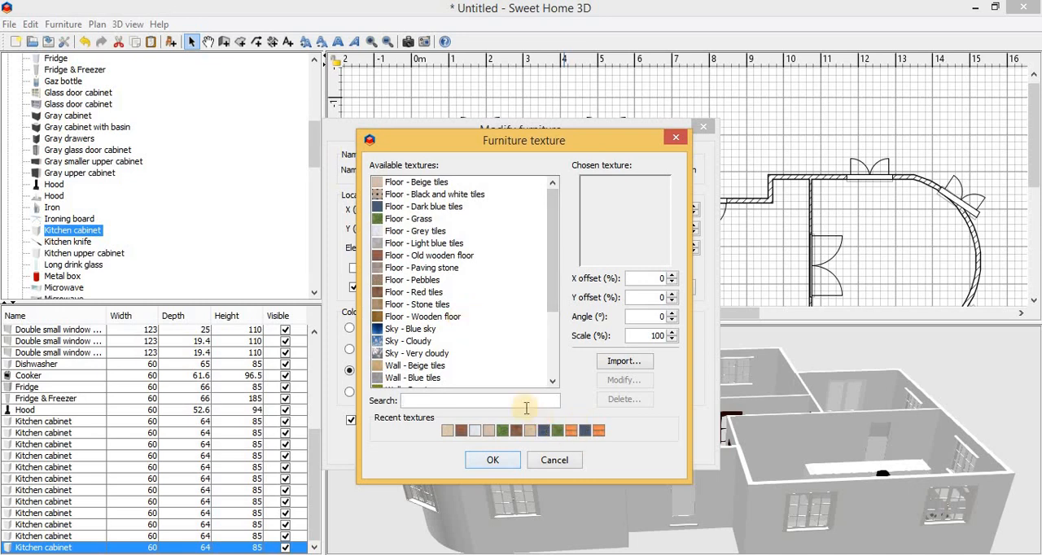
{"action": "left_click", "coordinate": [422, 317]}
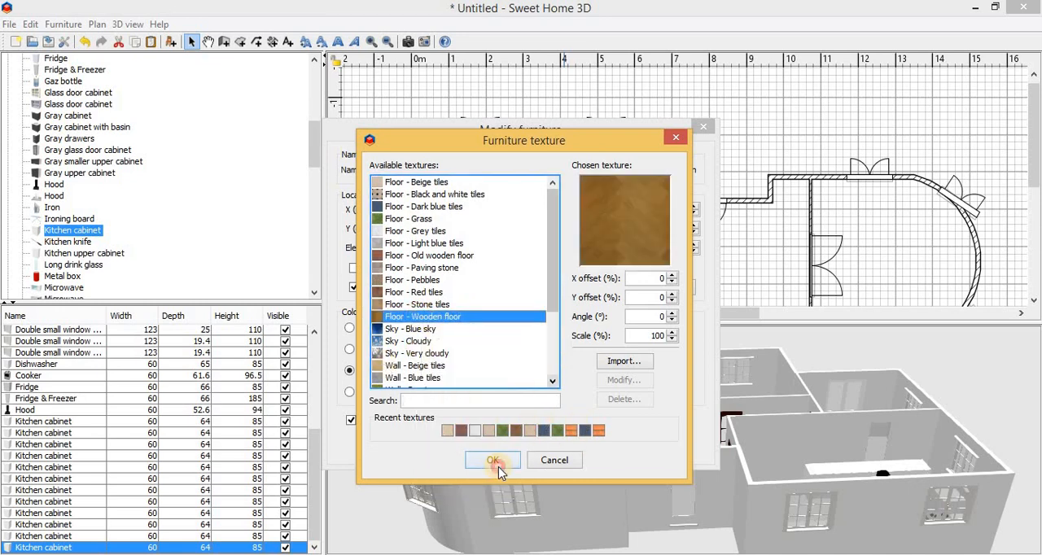
{"action": "left_click", "coordinate": [497, 463]}
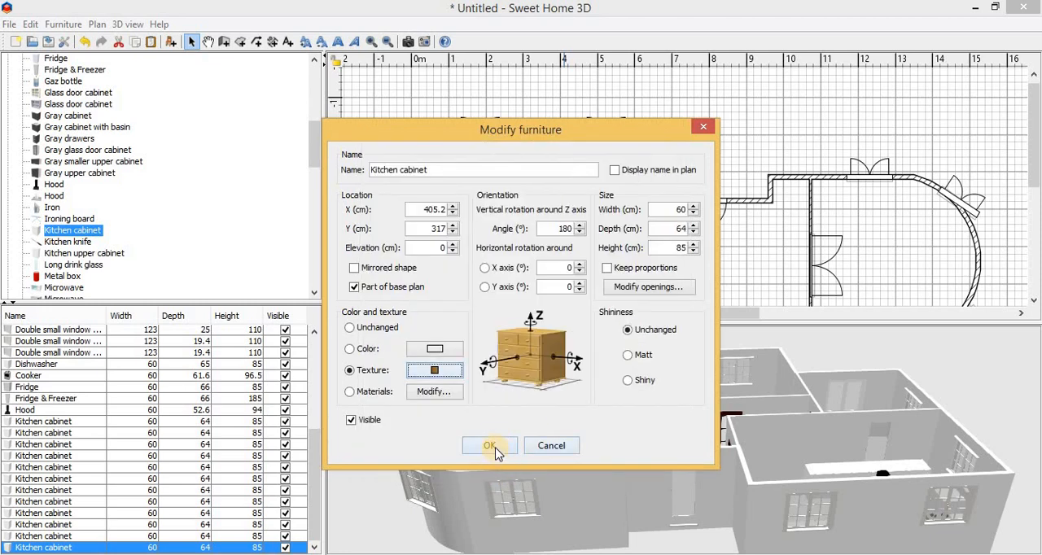
{"action": "left_click", "coordinate": [492, 447]}
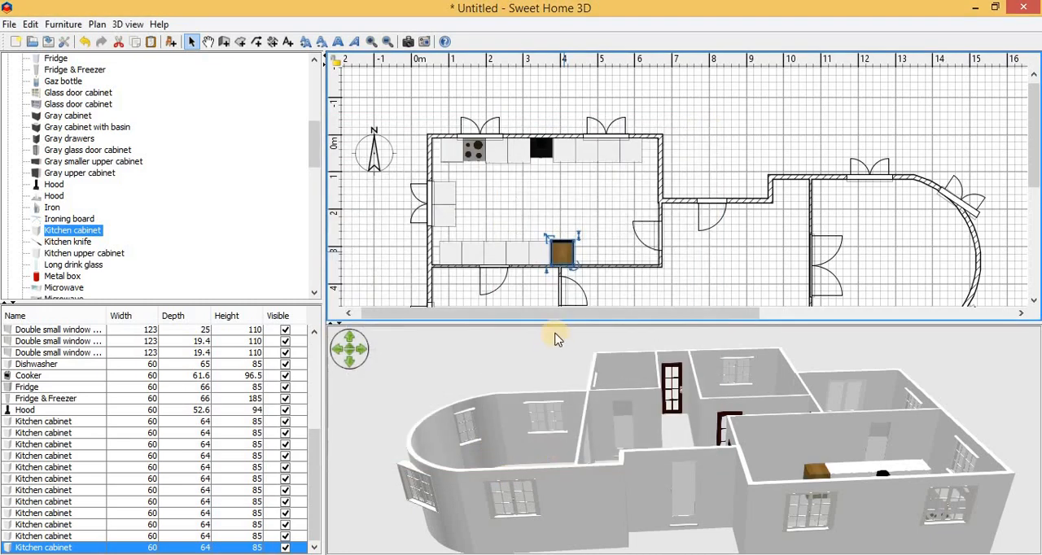
Step: Open the kitchen's west exterior wall for modification and choose a solid color for its left side
{"action": "left_click", "coordinate": [740, 440]}
{"action": "left_click_drag", "start_coordinate": [739, 439], "coordinate": [625, 351]}
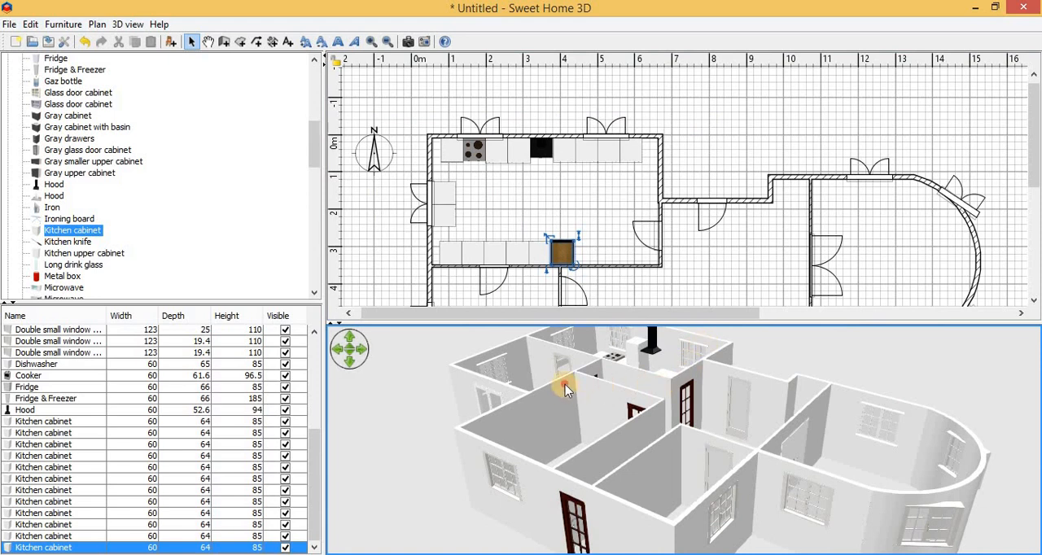
{"action": "left_click_drag", "start_coordinate": [638, 355], "coordinate": [599, 225]}
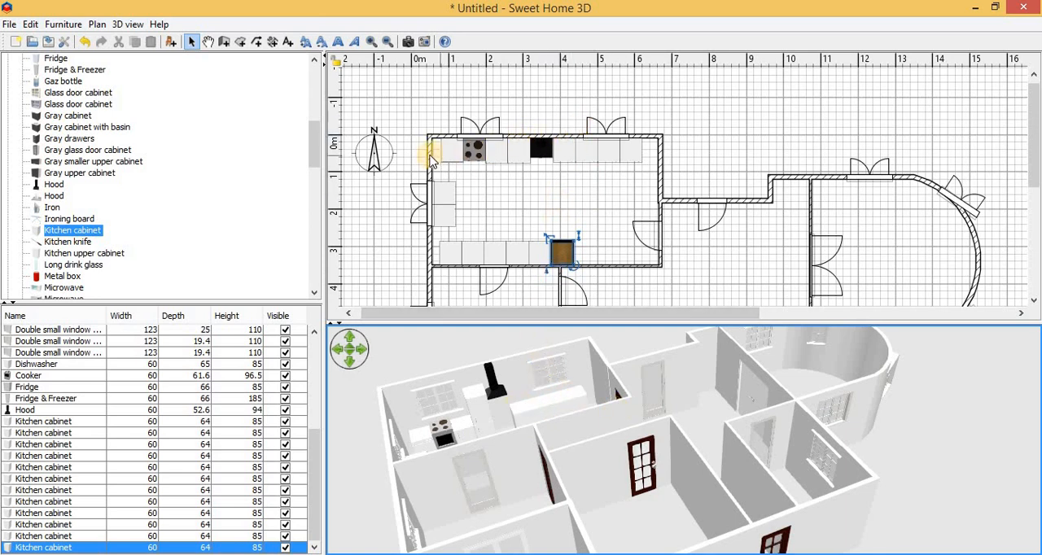
{"action": "left_click", "coordinate": [428, 157]}
{"action": "double_click", "coordinate": [429, 157]}
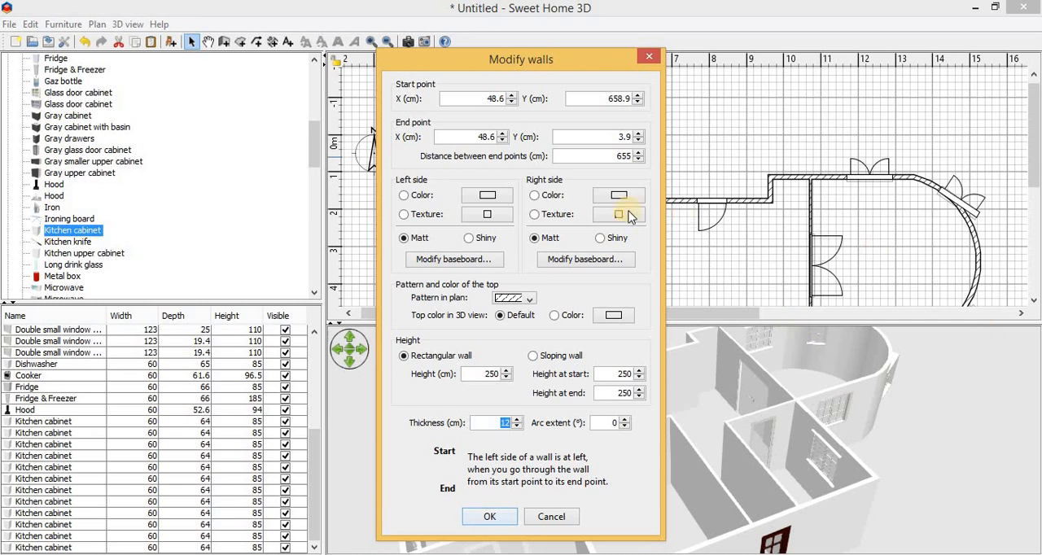
{"action": "left_click_drag", "start_coordinate": [448, 62], "coordinate": [134, 26]}
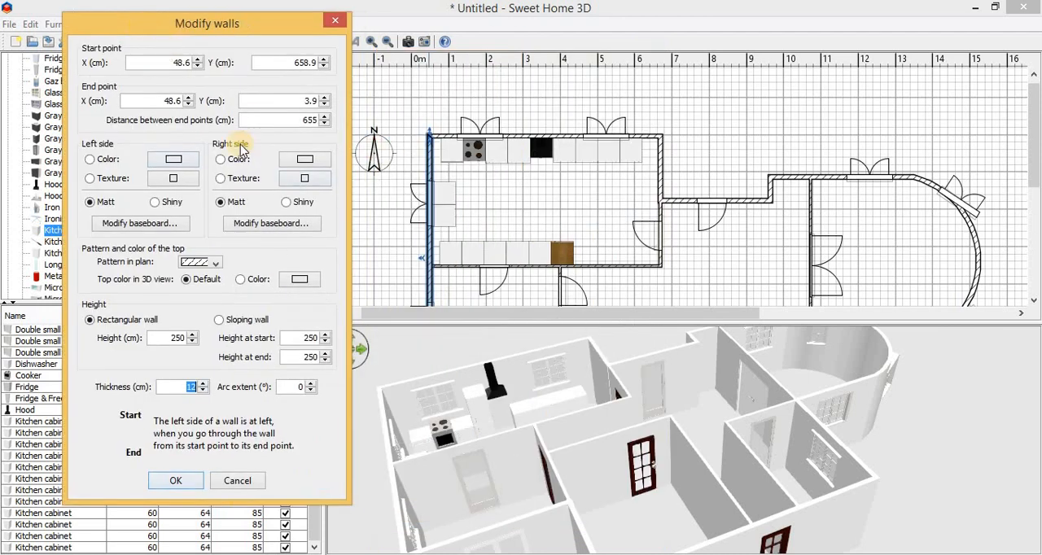
{"action": "left_click", "coordinate": [101, 159]}
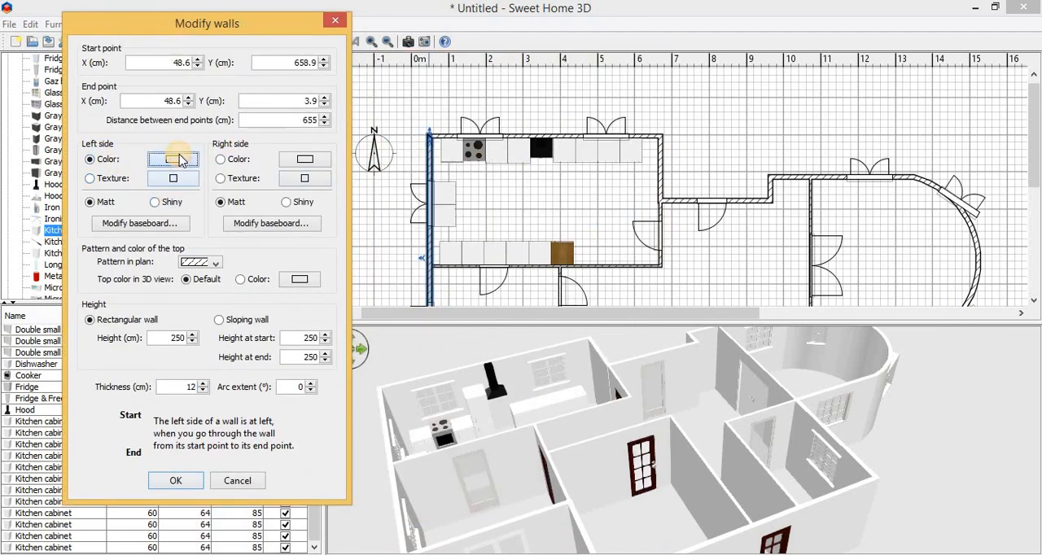
{"action": "left_click", "coordinate": [180, 160]}
{"action": "left_click_drag", "start_coordinate": [465, 52], "coordinate": [684, 156]}
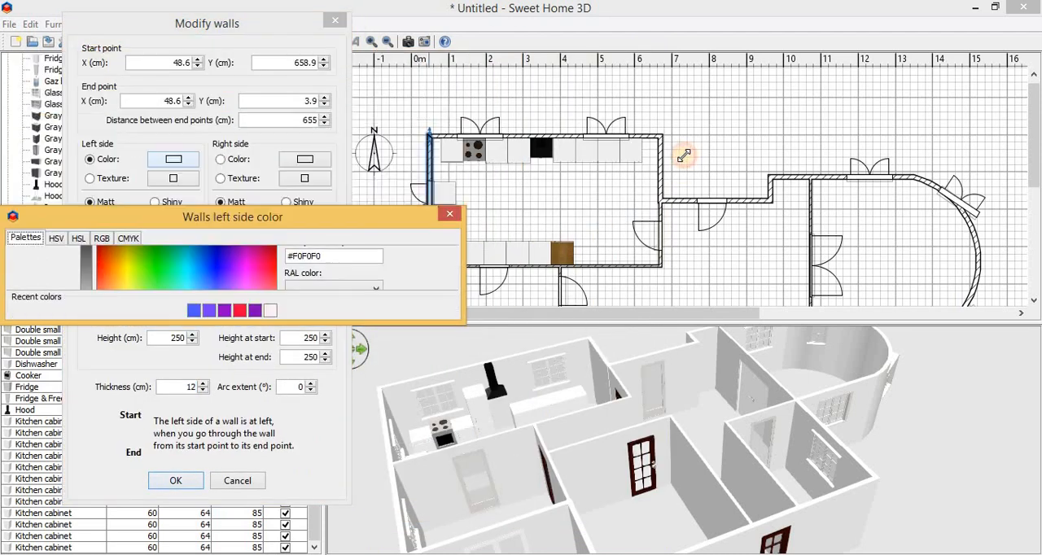
{"action": "left_click_drag", "start_coordinate": [298, 163], "coordinate": [726, 108]}
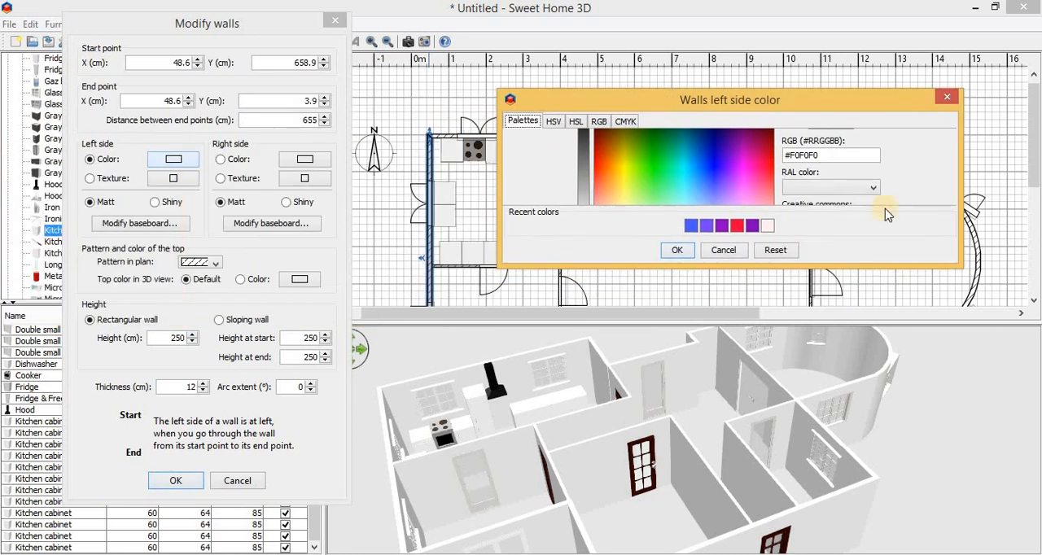
{"action": "left_click", "coordinate": [945, 96]}
Step: Set the left side color of the west wall to yellow-green #D5FF5A from the color palette
{"action": "left_click", "coordinate": [173, 159]}
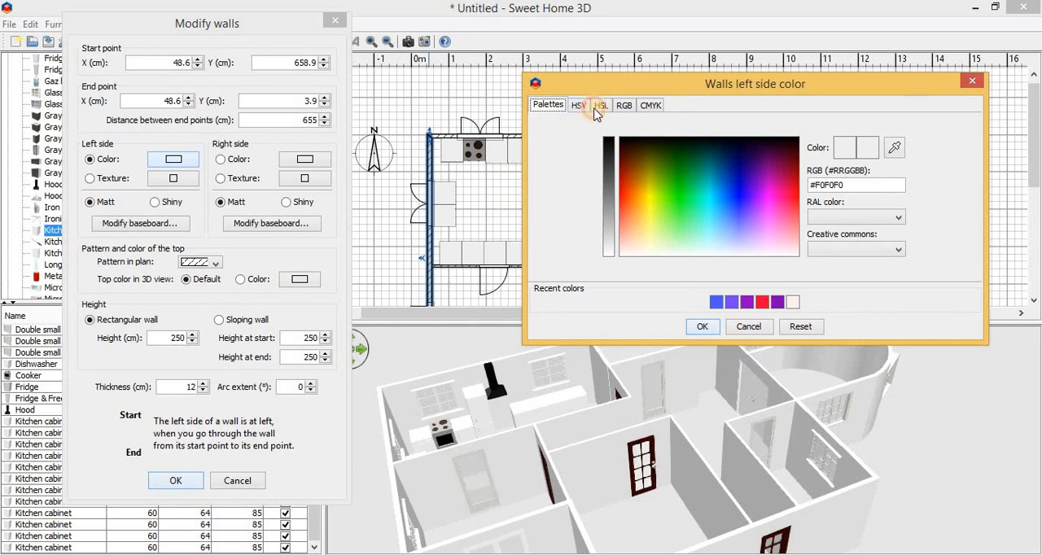
{"action": "left_click", "coordinate": [601, 106]}
{"action": "left_click", "coordinate": [623, 105]}
{"action": "left_click", "coordinate": [651, 105]}
{"action": "left_click", "coordinate": [548, 105]}
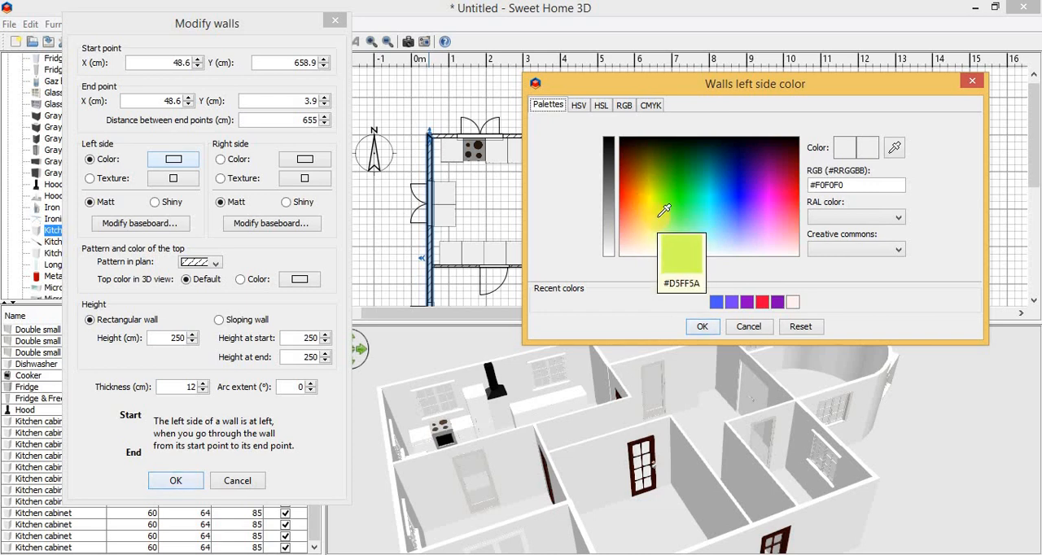
{"action": "left_click", "coordinate": [664, 211]}
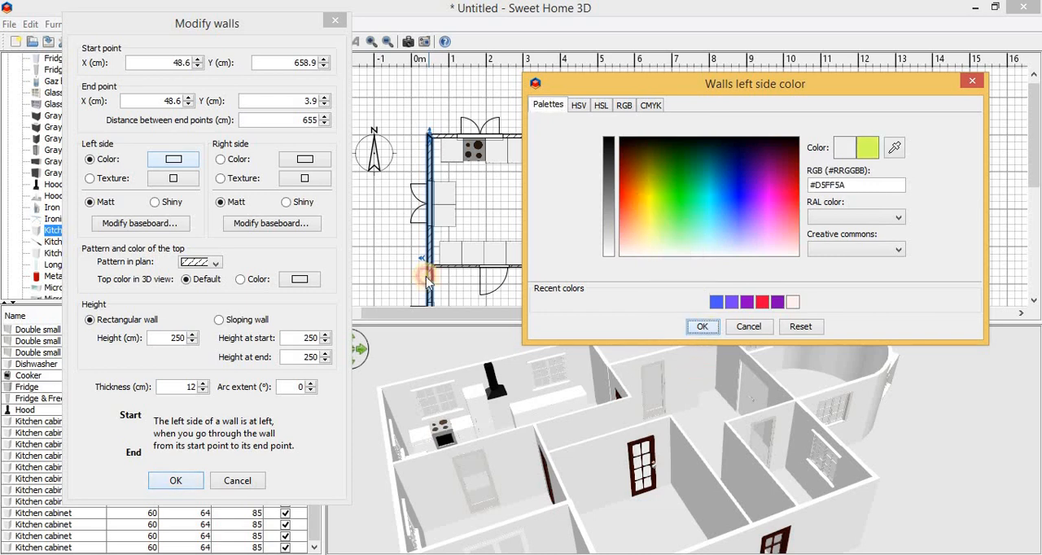
{"action": "left_click", "coordinate": [703, 327]}
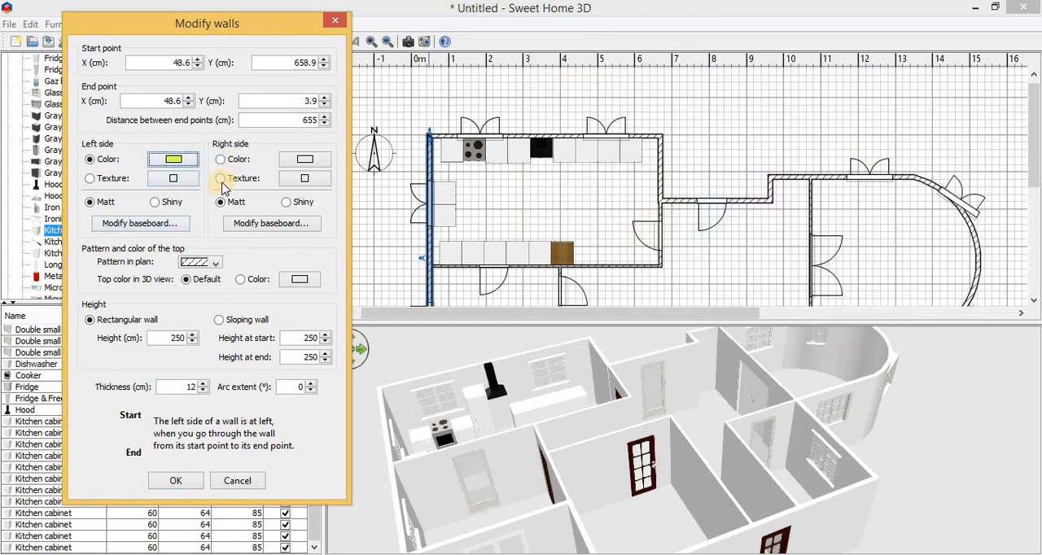
Step: Apply the Wall - Small red bricks texture to the right side of the west exterior wall and confirm the wall changes
{"action": "left_click", "coordinate": [222, 181]}
{"action": "left_click", "coordinate": [295, 180]}
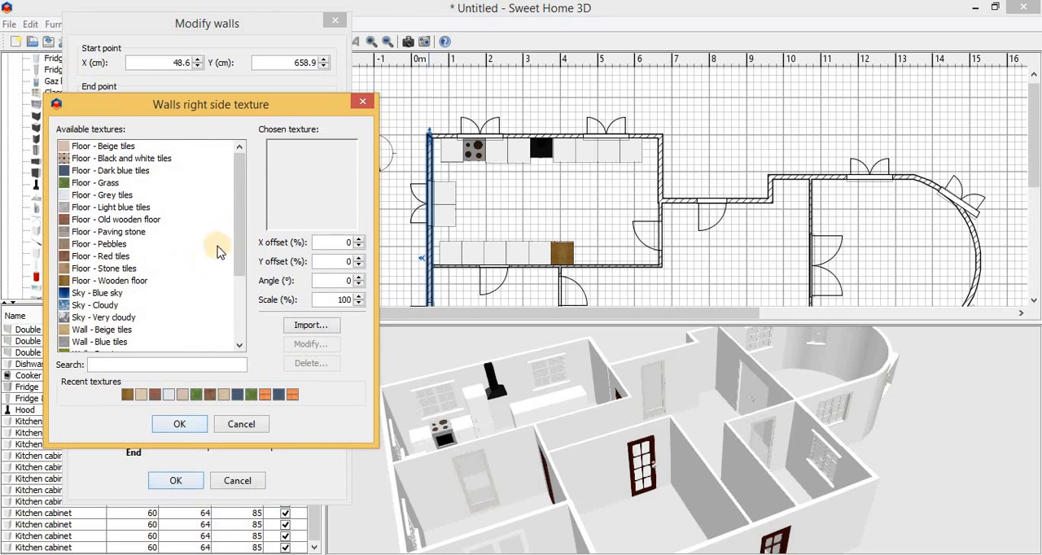
{"action": "left_click_drag", "start_coordinate": [240, 234], "coordinate": [240, 300]}
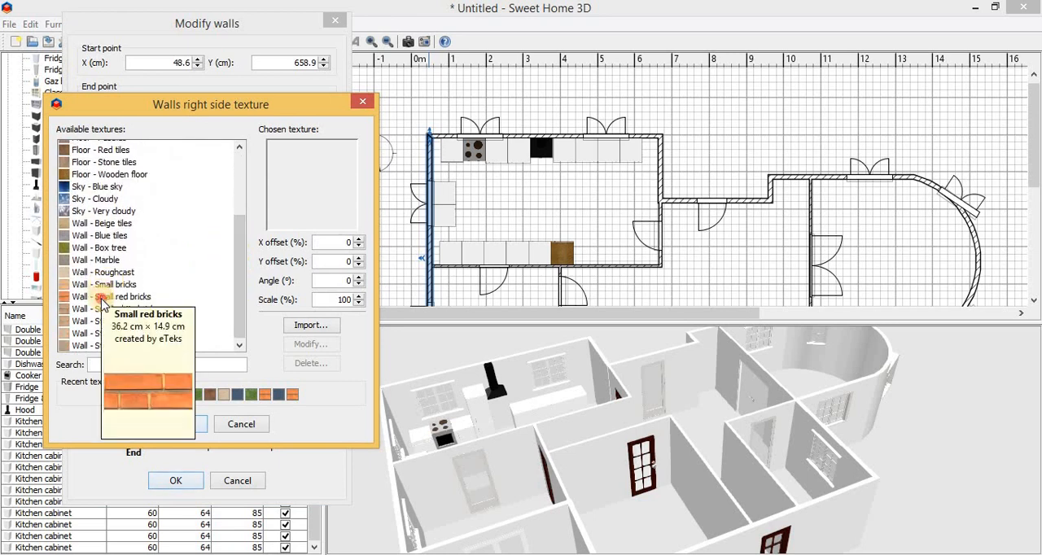
{"action": "left_click", "coordinate": [103, 298]}
{"action": "left_click", "coordinate": [180, 425]}
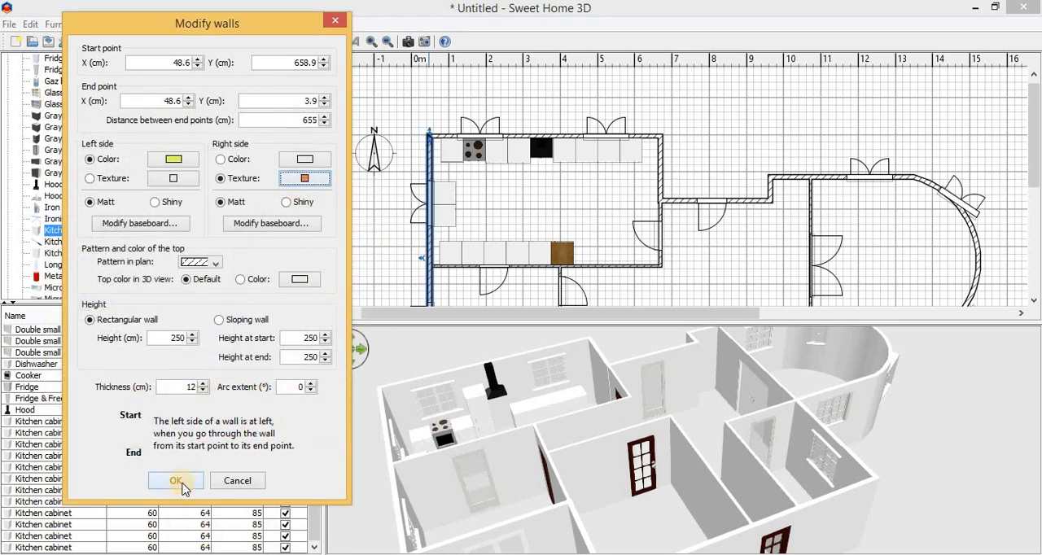
{"action": "left_click", "coordinate": [176, 481]}
{"action": "left_click_drag", "start_coordinate": [358, 488], "coordinate": [404, 396]}
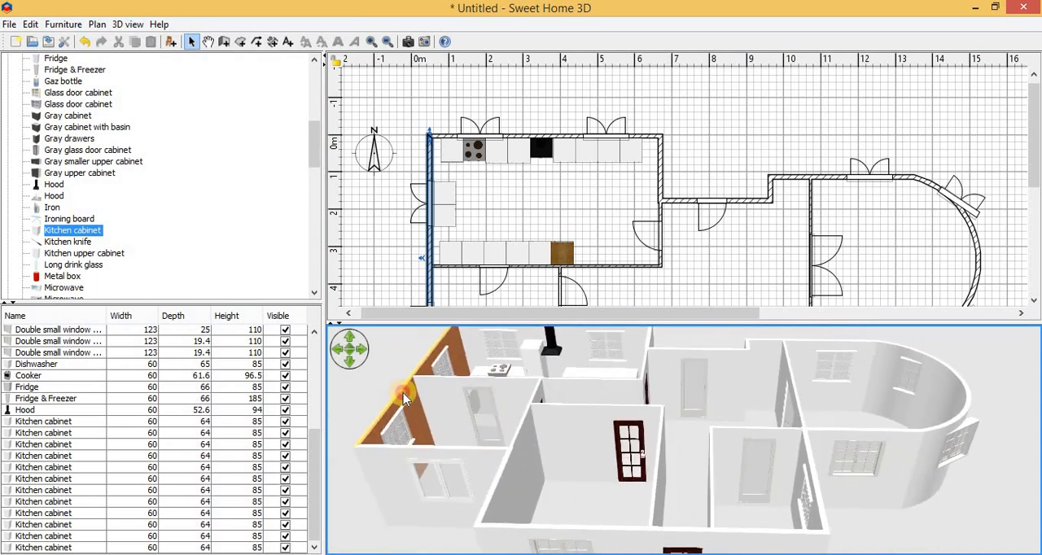
Step: Reopen the west exterior wall for modification and apply the Wall - Small red bricks texture to its left side
{"action": "left_click", "coordinate": [423, 143]}
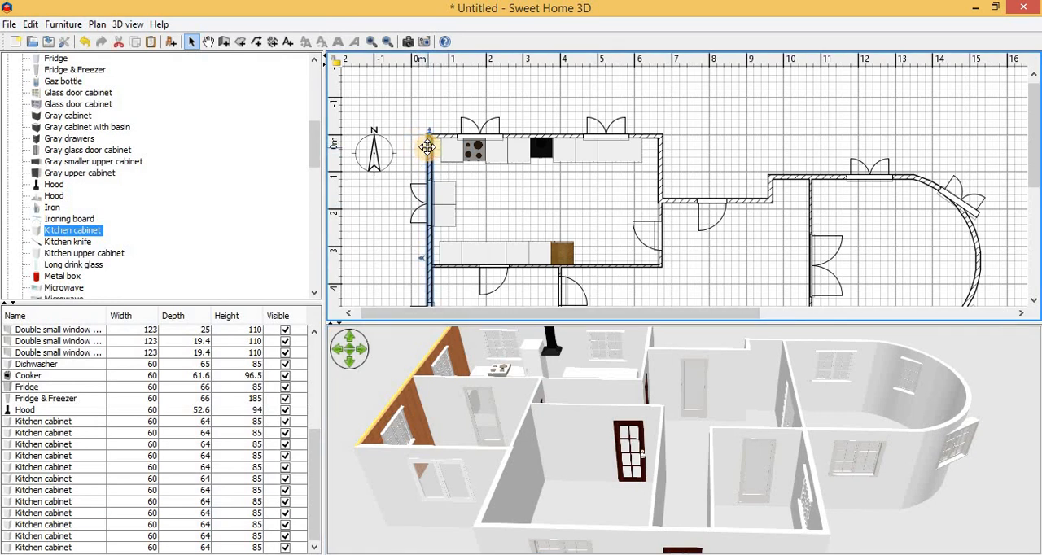
{"action": "key", "text": "space"}
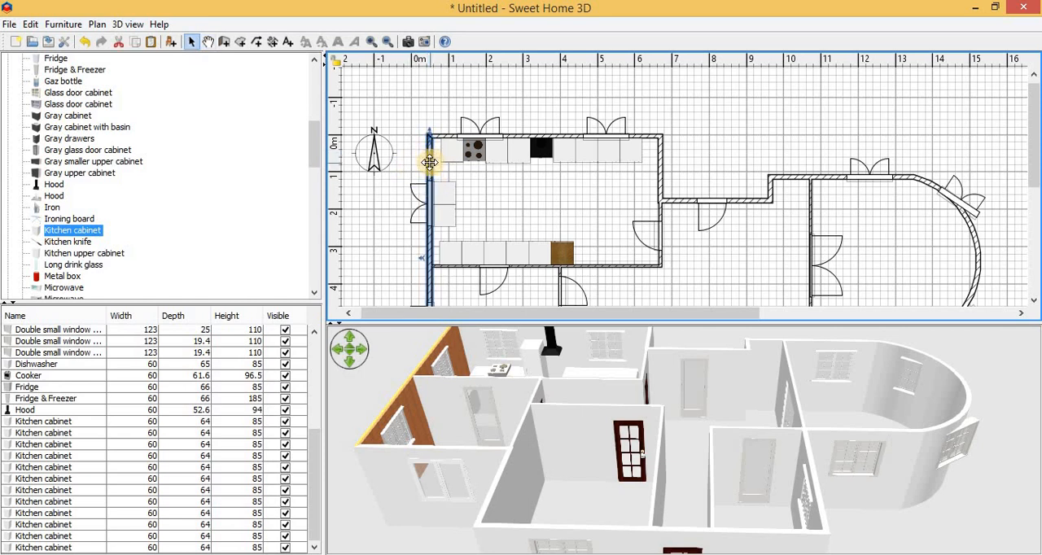
{"action": "double_click", "coordinate": [429, 162]}
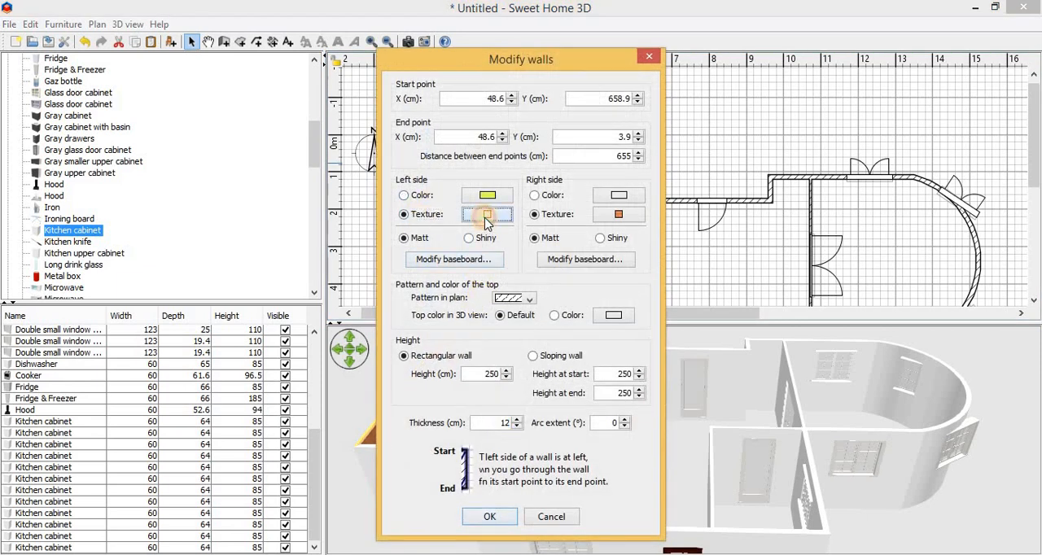
{"action": "left_click", "coordinate": [486, 215]}
{"action": "scroll", "coordinate": [542, 256], "scroll_direction": "down", "scroll_amount": 3}
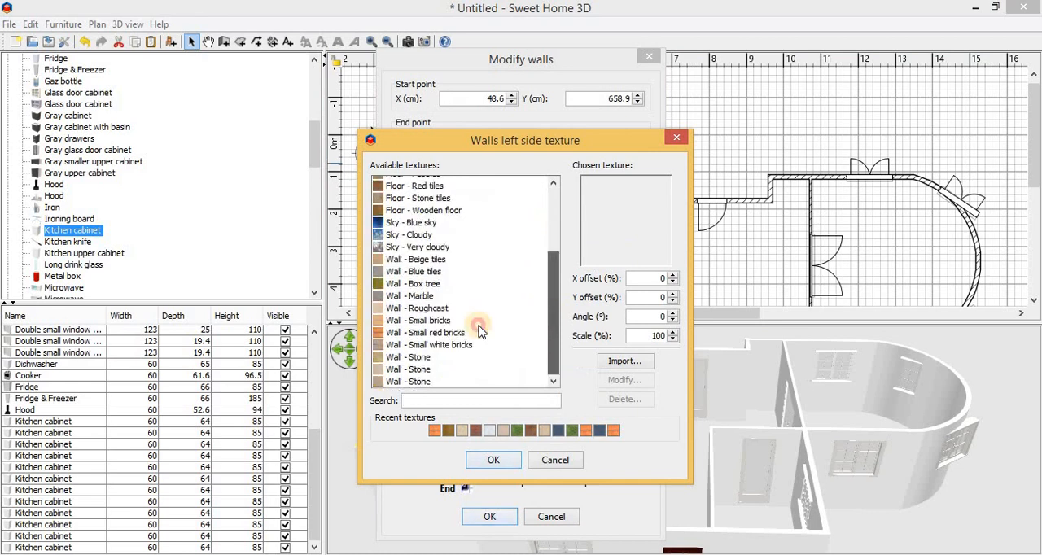
{"action": "left_click", "coordinate": [477, 333]}
{"action": "left_click", "coordinate": [493, 460]}
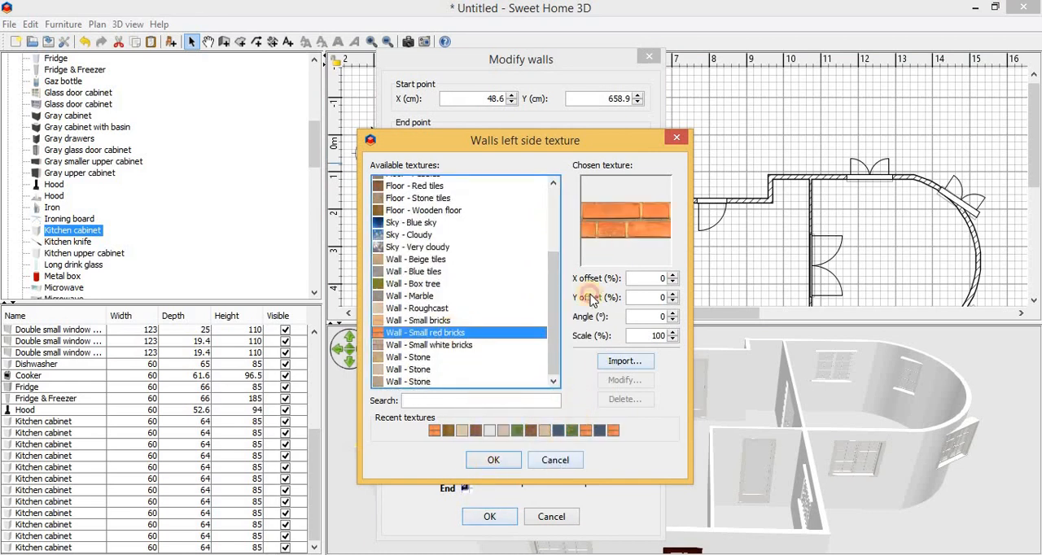
Step: Set the right side of the west wall to the solid light green color #BDFF68 and confirm the wall changes
{"action": "left_click", "coordinate": [537, 196]}
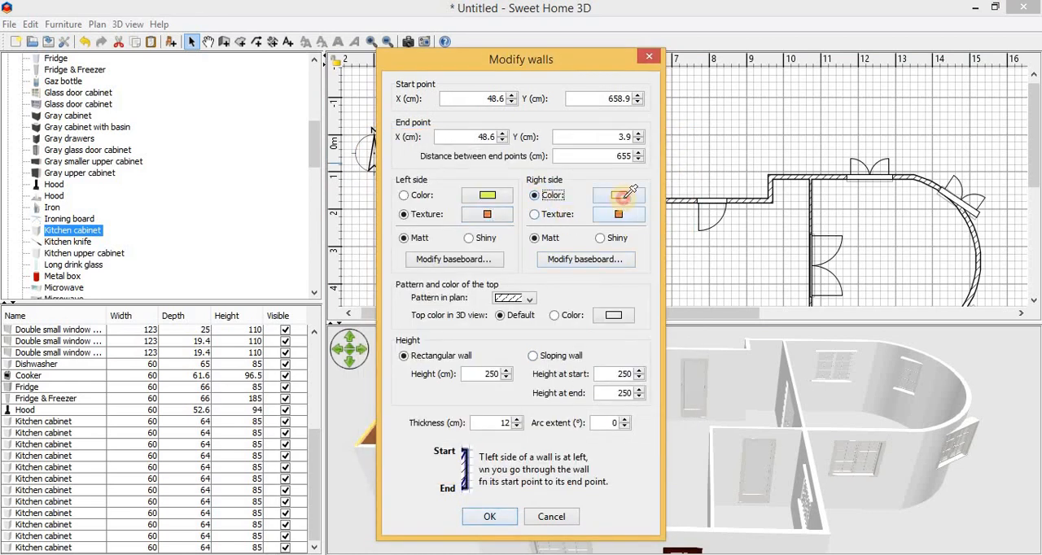
{"action": "left_click", "coordinate": [623, 199]}
{"action": "left_click_drag", "start_coordinate": [497, 224], "coordinate": [495, 237]}
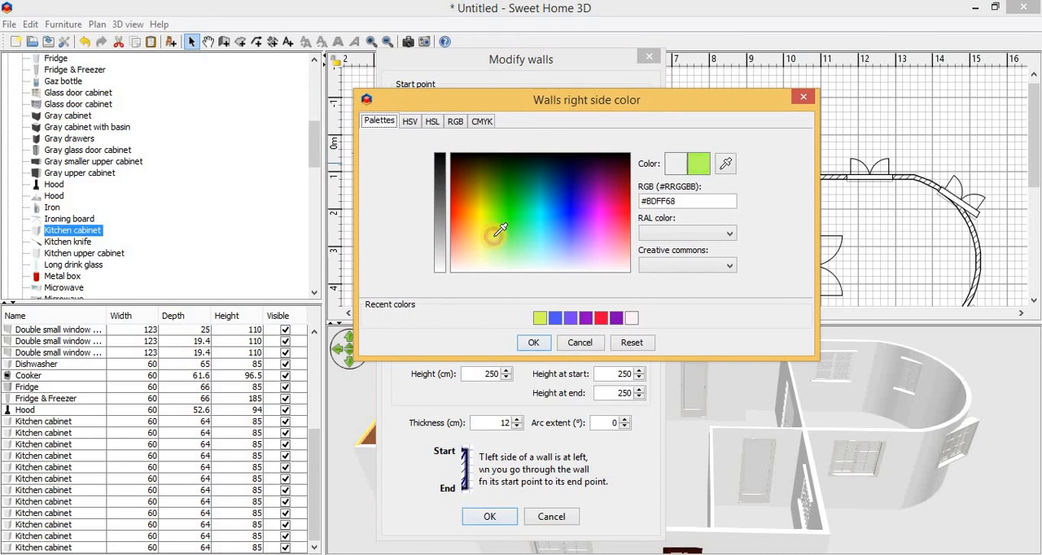
{"action": "left_click", "coordinate": [492, 517]}
{"action": "mouse_move", "coordinate": [448, 400]}
{"action": "left_mouse_down"}
{"action": "mouse_move", "coordinate": [491, 386]}
{"action": "mouse_move", "coordinate": [517, 427]}
{"action": "mouse_move", "coordinate": [427, 410]}
{"action": "mouse_move", "coordinate": [540, 428]}
{"action": "mouse_move", "coordinate": [458, 371]}
{"action": "mouse_move", "coordinate": [468, 358]}
{"action": "mouse_move", "coordinate": [448, 309]}
{"action": "mouse_move", "coordinate": [481, 291]}
{"action": "left_mouse_up"}
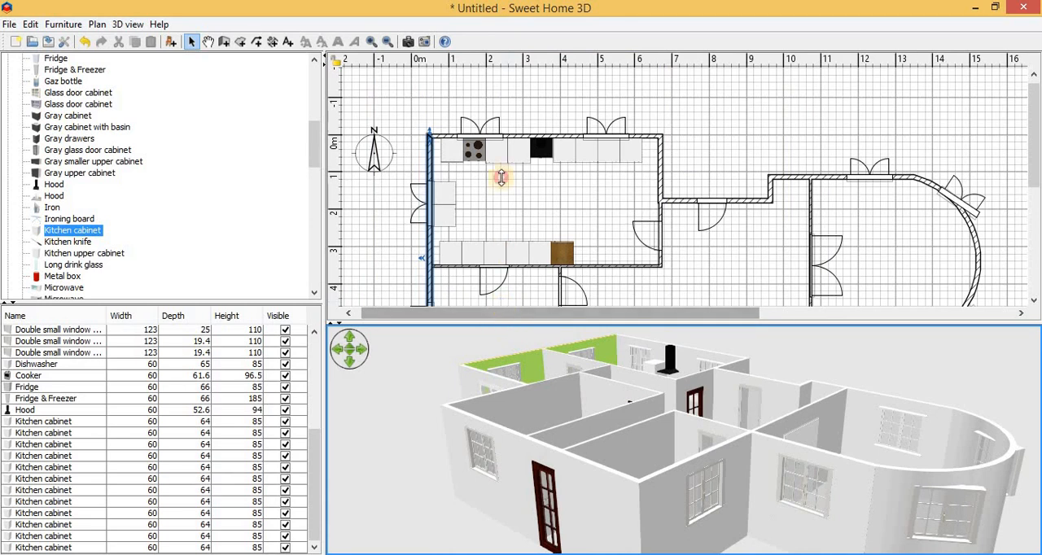
{"action": "left_click_drag", "start_coordinate": [501, 178], "coordinate": [509, 100]}
{"action": "left_click_drag", "start_coordinate": [581, 312], "coordinate": [661, 392]}
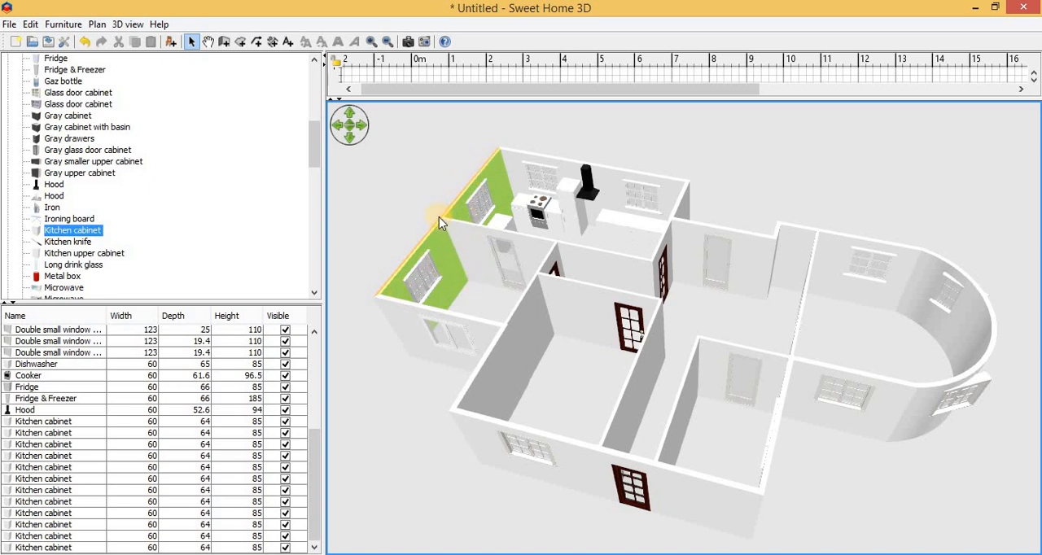
Step: Split the west exterior wall into two separate walls
{"action": "left_click_drag", "start_coordinate": [474, 99], "coordinate": [400, 442]}
{"action": "right_click", "coordinate": [428, 373]}
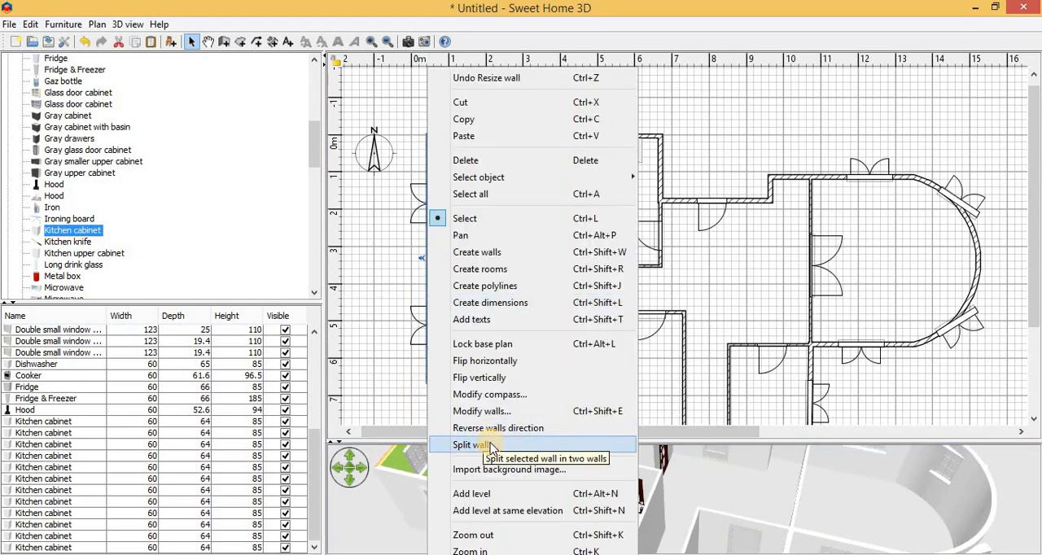
{"action": "left_click", "coordinate": [489, 446]}
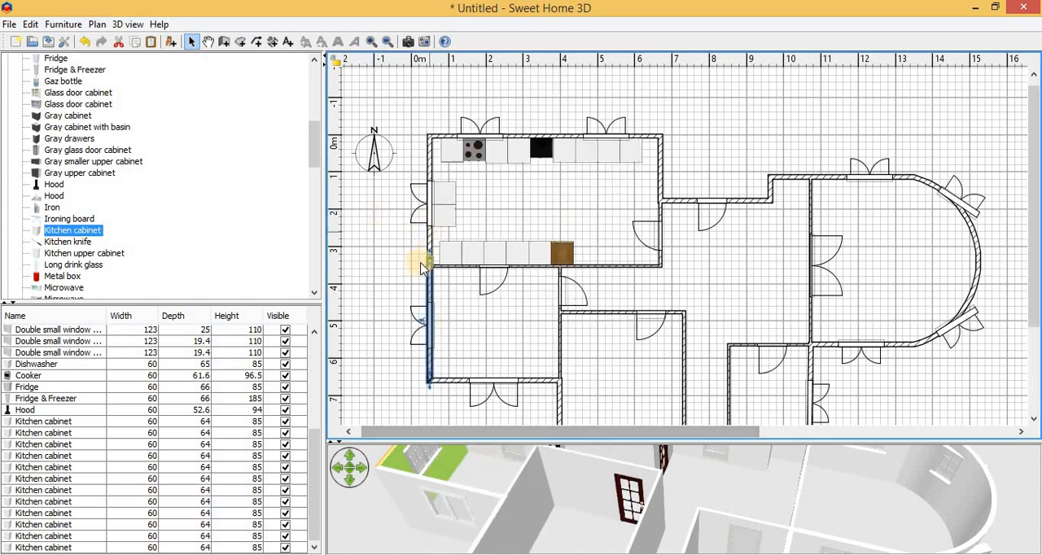
Step: Move the joint between the two west wall segments so it meets the kitchen's south wall
{"action": "left_click_drag", "start_coordinate": [426, 263], "coordinate": [429, 242]}
{"action": "left_click", "coordinate": [431, 262]}
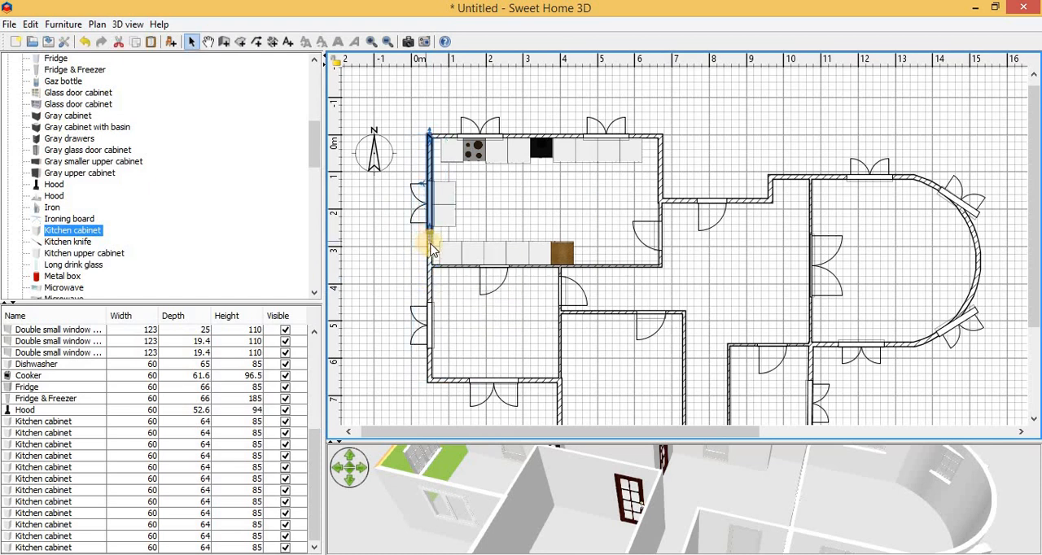
{"action": "scroll", "coordinate": [432, 250], "scroll_direction": "up", "scroll_amount": 5}
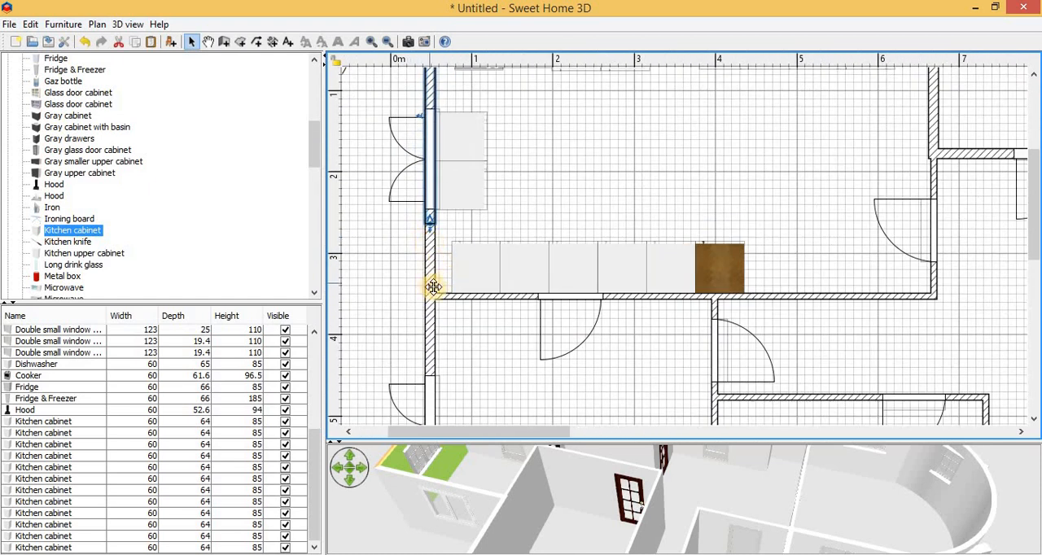
{"action": "left_click", "coordinate": [432, 285]}
{"action": "left_click_drag", "start_coordinate": [433, 236], "coordinate": [429, 268]}
{"action": "scroll", "coordinate": [450, 321], "scroll_direction": "down", "scroll_amount": 5}
{"action": "scroll", "coordinate": [451, 321], "scroll_direction": "up", "scroll_amount": 2}
{"action": "scroll", "coordinate": [430, 249], "scroll_direction": "up", "scroll_amount": 5}
{"action": "scroll", "coordinate": [433, 254], "scroll_direction": "down", "scroll_amount": 5}
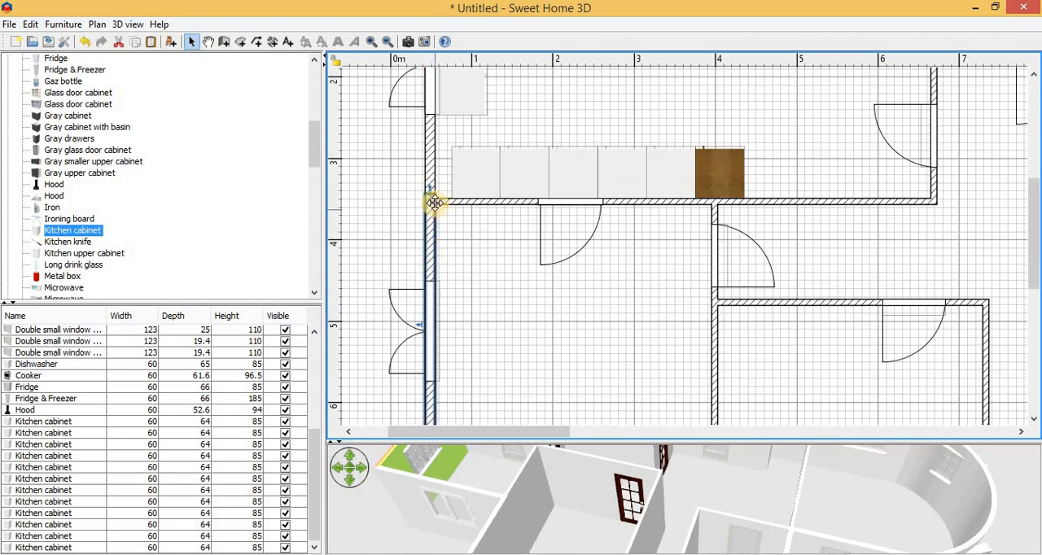
{"action": "left_click_drag", "start_coordinate": [431, 199], "coordinate": [432, 212]}
{"action": "scroll", "coordinate": [435, 251], "scroll_direction": "down", "scroll_amount": 6}
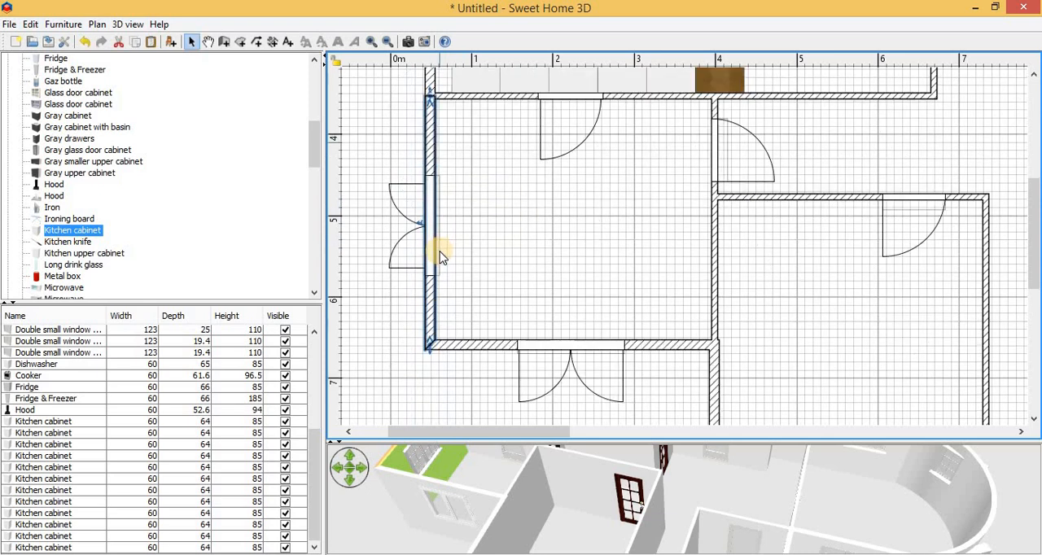
{"action": "scroll", "coordinate": [618, 292], "scroll_direction": "up", "scroll_amount": 6}
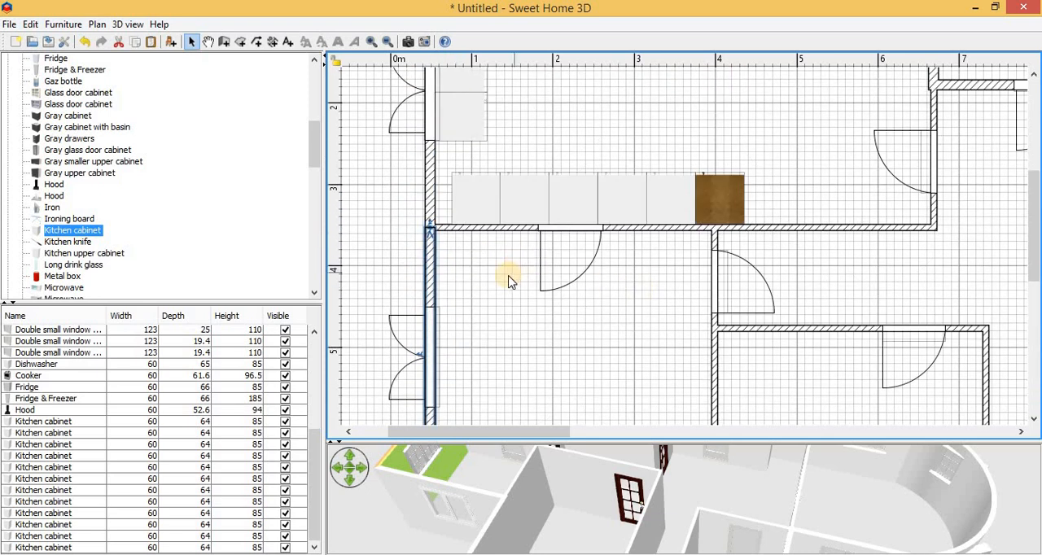
{"action": "scroll", "coordinate": [509, 282], "scroll_direction": "down", "scroll_amount": 2, "text": "ctrl"}
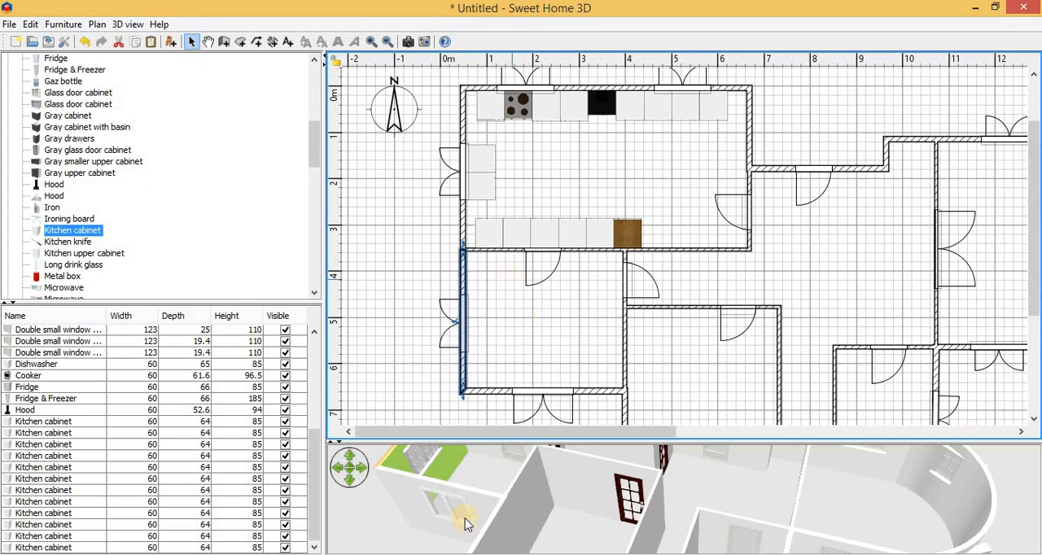
Step: Check the kitchen segment of the split west wall in the plan and in the enlarged 3D view
{"action": "left_click", "coordinate": [463, 233]}
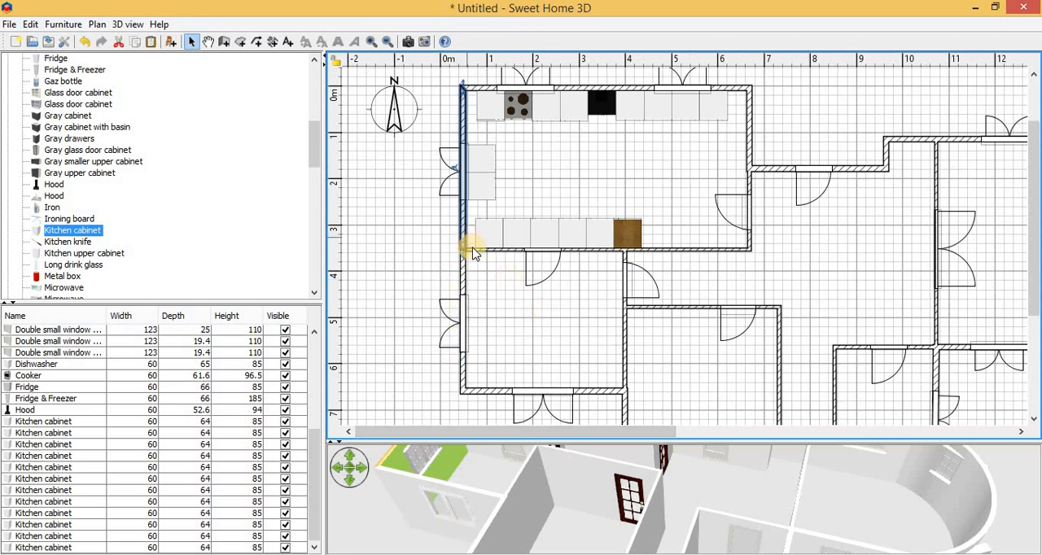
{"action": "right_click", "coordinate": [462, 213]}
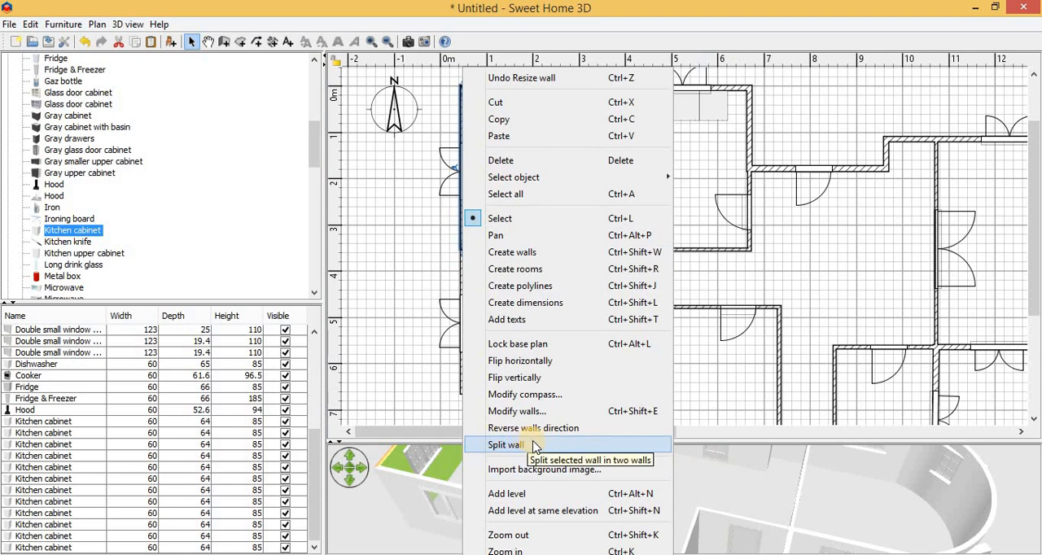
{"action": "left_click", "coordinate": [391, 398]}
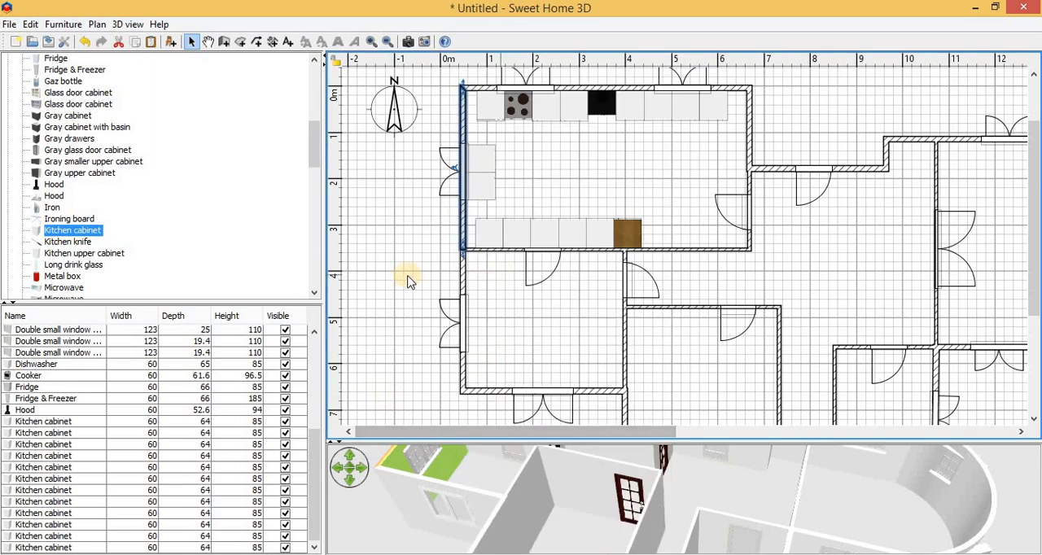
{"action": "left_click", "coordinate": [531, 360]}
{"action": "left_click_drag", "start_coordinate": [528, 419], "coordinate": [513, 161]}
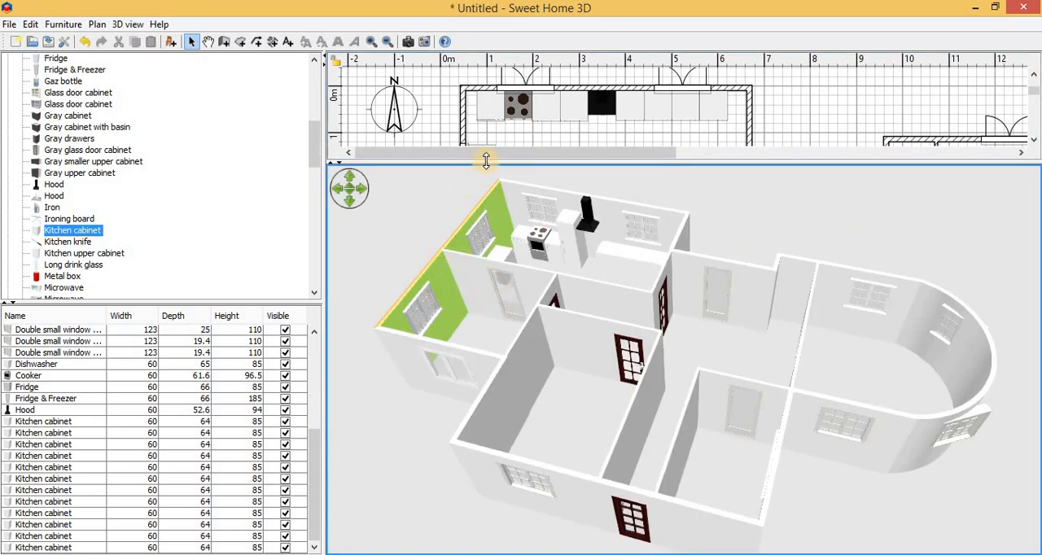
Step: Set the right side color of the west wall segment south of the kitchen to light blue #9CFAFF
{"action": "left_click_drag", "start_coordinate": [486, 161], "coordinate": [448, 437]}
{"action": "left_click", "coordinate": [465, 262]}
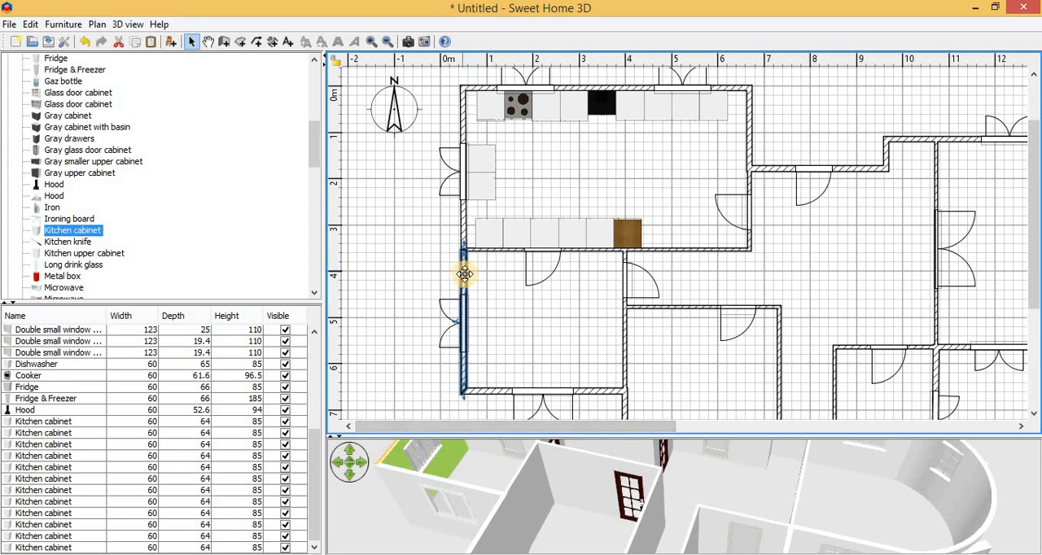
{"action": "left_click_drag", "start_coordinate": [465, 274], "coordinate": [464, 269]}
{"action": "double_click", "coordinate": [465, 275]}
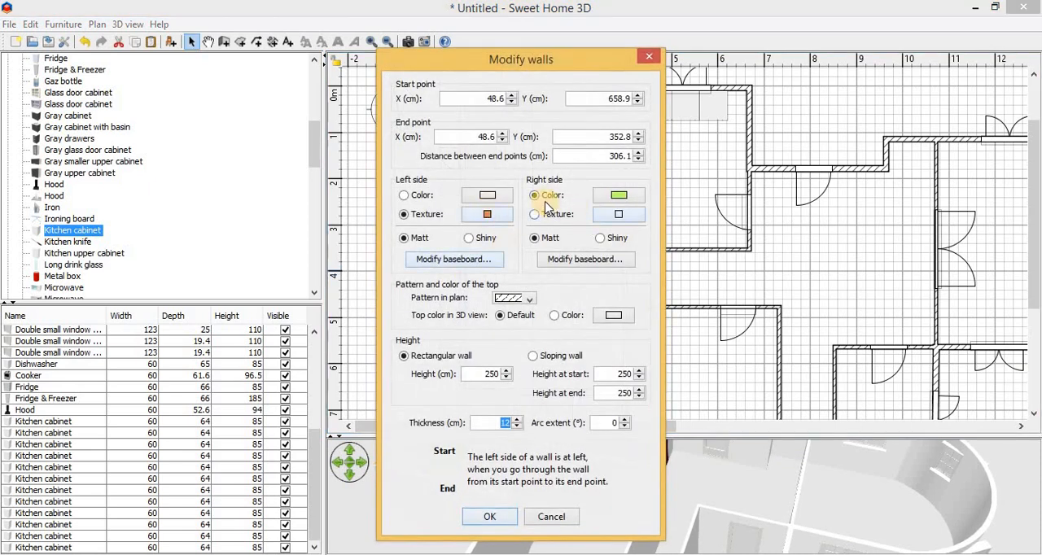
{"action": "left_click", "coordinate": [617, 199]}
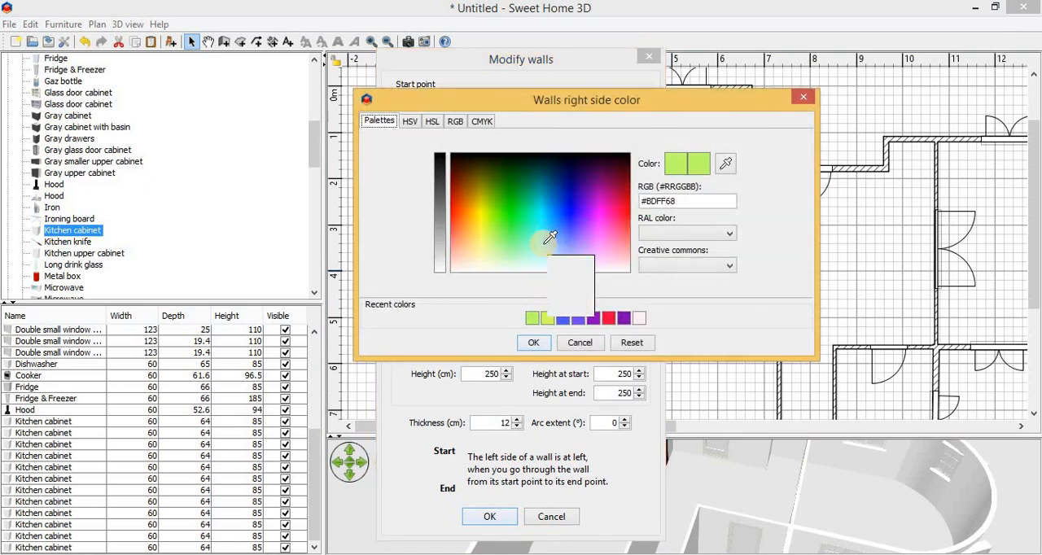
{"action": "left_click", "coordinate": [548, 241]}
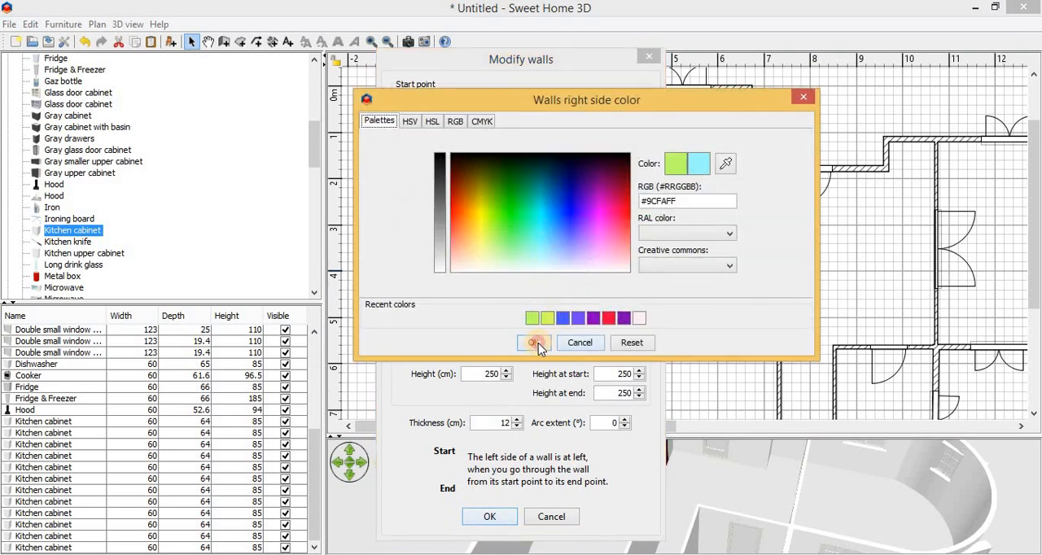
{"action": "left_click", "coordinate": [536, 343]}
{"action": "left_click", "coordinate": [498, 522]}
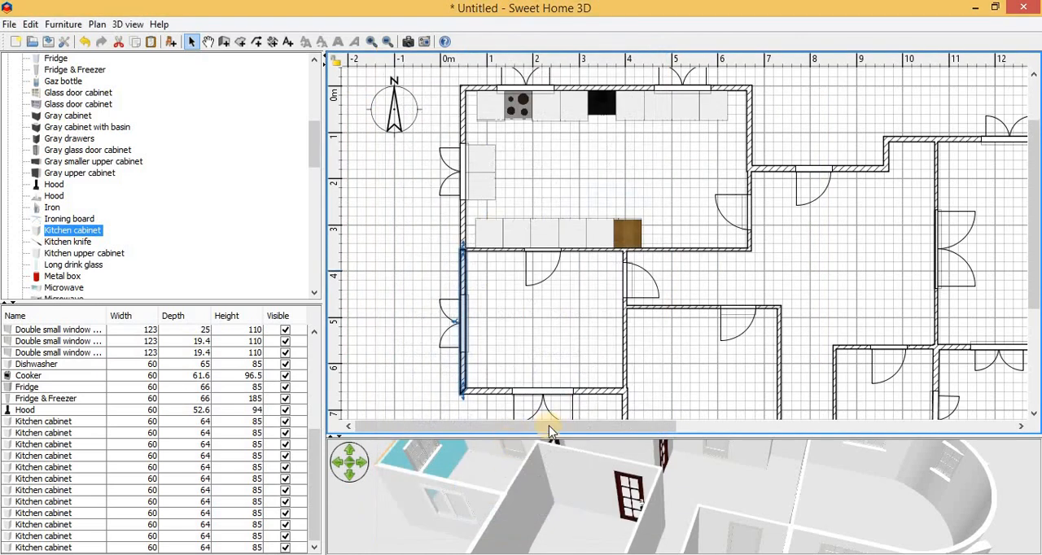
{"action": "left_click_drag", "start_coordinate": [542, 427], "coordinate": [544, 257]}
{"action": "mouse_move", "coordinate": [576, 321]}
{"action": "left_mouse_down"}
{"action": "mouse_move", "coordinate": [495, 263]}
{"action": "mouse_move", "coordinate": [493, 330]}
{"action": "mouse_move", "coordinate": [576, 313]}
{"action": "mouse_move", "coordinate": [687, 333]}
{"action": "mouse_move", "coordinate": [749, 316]}
{"action": "mouse_move", "coordinate": [688, 306]}
{"action": "mouse_move", "coordinate": [524, 313]}
{"action": "mouse_move", "coordinate": [497, 324]}
{"action": "mouse_move", "coordinate": [410, 279]}
{"action": "mouse_move", "coordinate": [589, 328]}
{"action": "mouse_move", "coordinate": [561, 328]}
{"action": "left_mouse_up"}
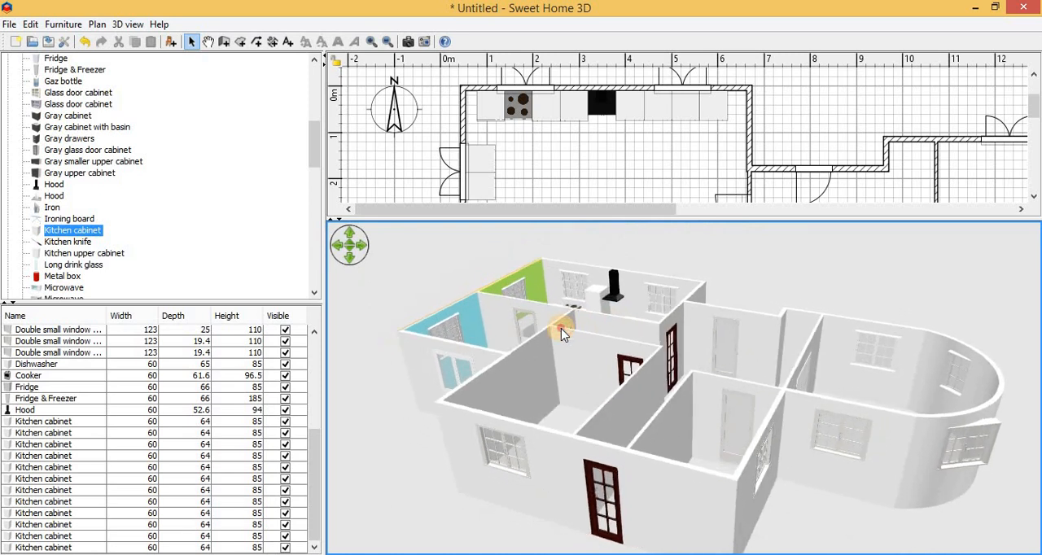